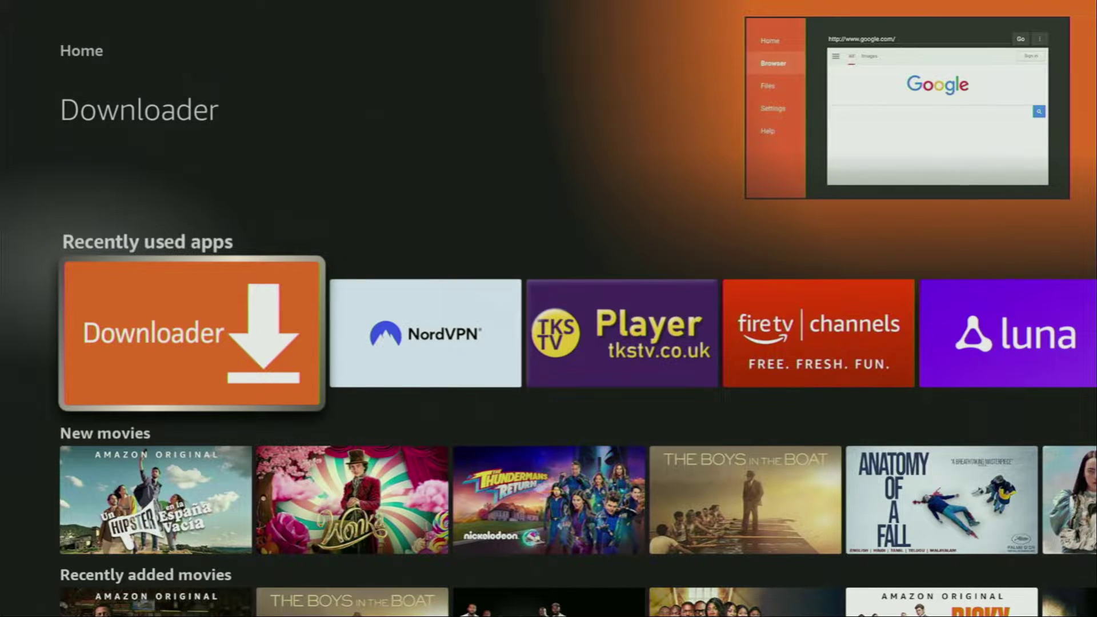
# Step: Go to the Find section of the home screen and open its search
pyautogui.press('Up')
pyautogui.press('Up')
pyautogui.press('Left')
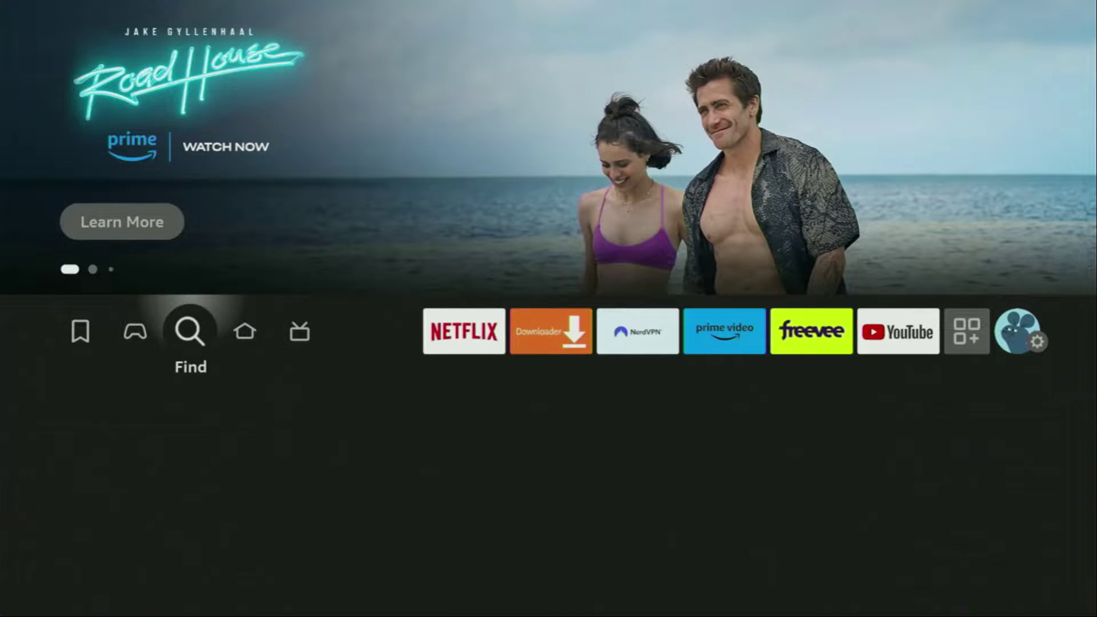
pyautogui.press('Down')
pyautogui.press('Return')
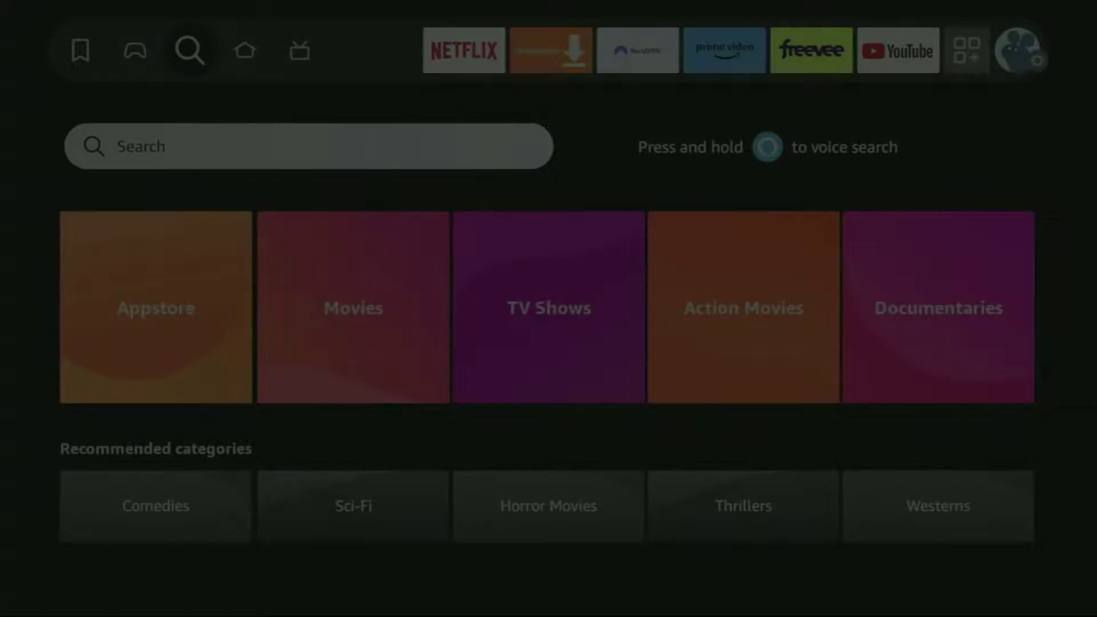
# Step: Go to the Settings section of the Fire TV home screen
pyautogui.press('Right')
pyautogui.press('Right')
pyautogui.press('Right')
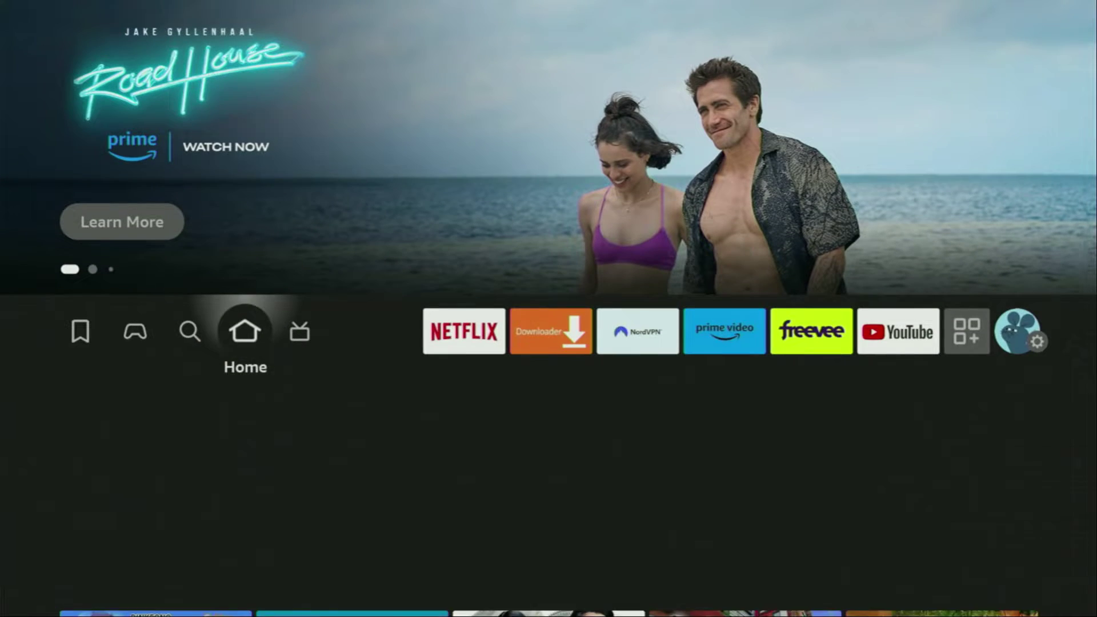
pyautogui.press('Right')
pyautogui.press('Right')
pyautogui.press('Right')
pyautogui.press('Right')
pyautogui.press('Right')
pyautogui.press('Right')
pyautogui.press('Right')
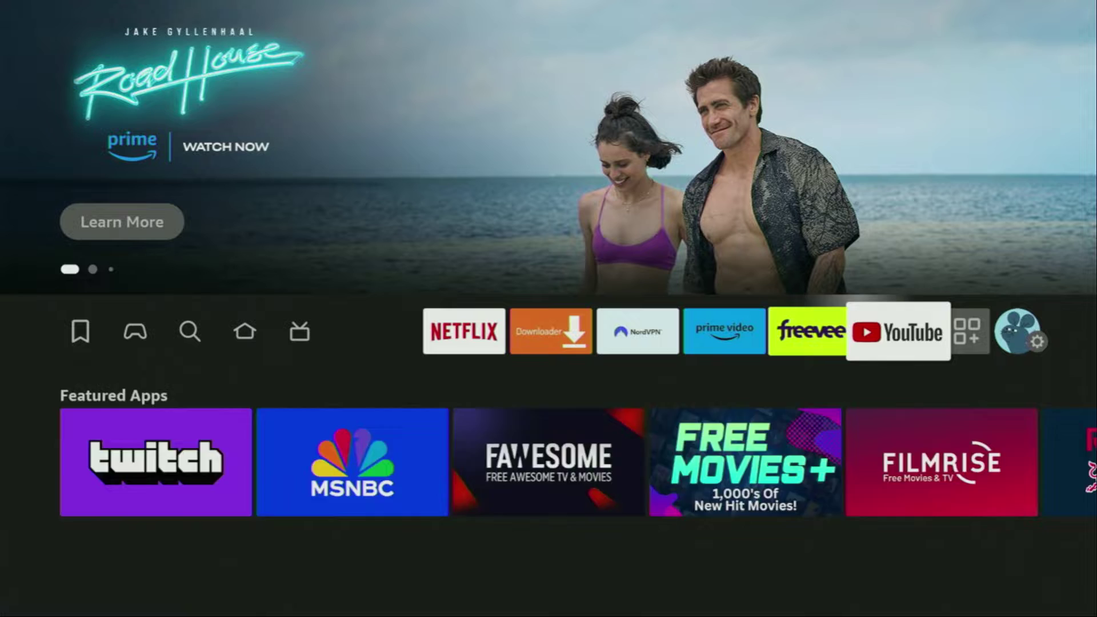
pyautogui.press('Right')
pyautogui.press('Right')
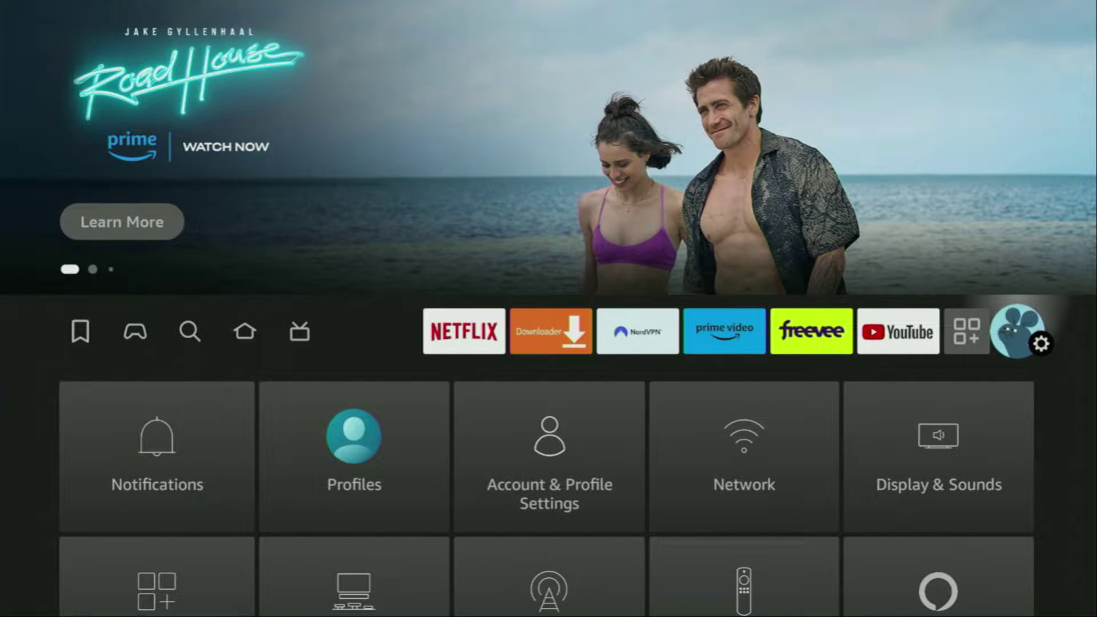
# Step: Open the My Fire TV settings
pyautogui.press('Down')
pyautogui.press('Down')
pyautogui.press('Down')
pyautogui.press('Right')
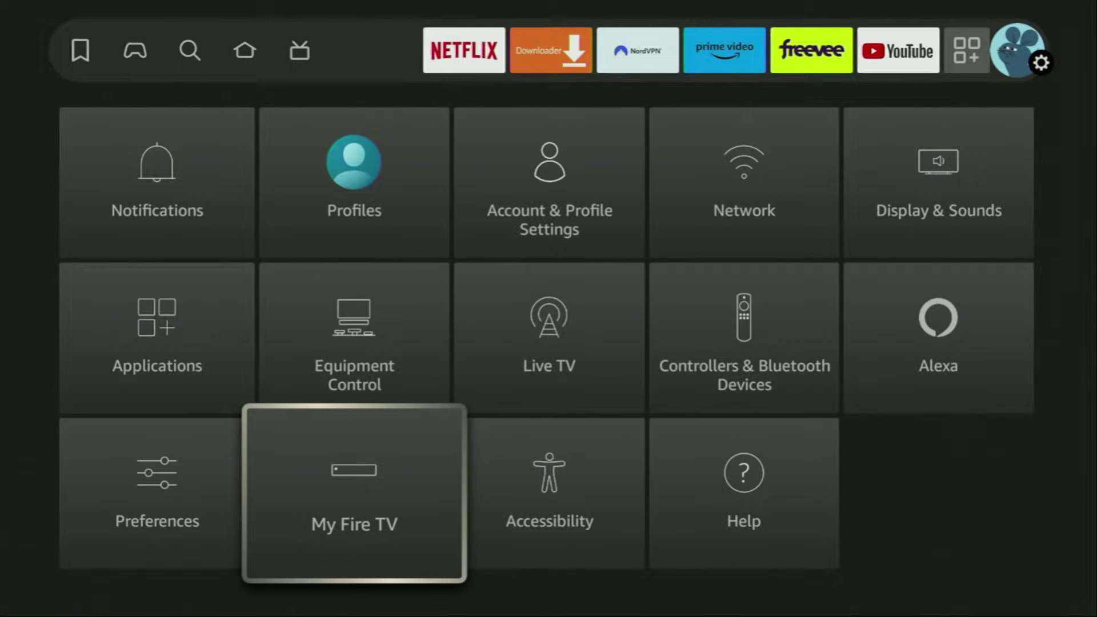
pyautogui.press('Return')
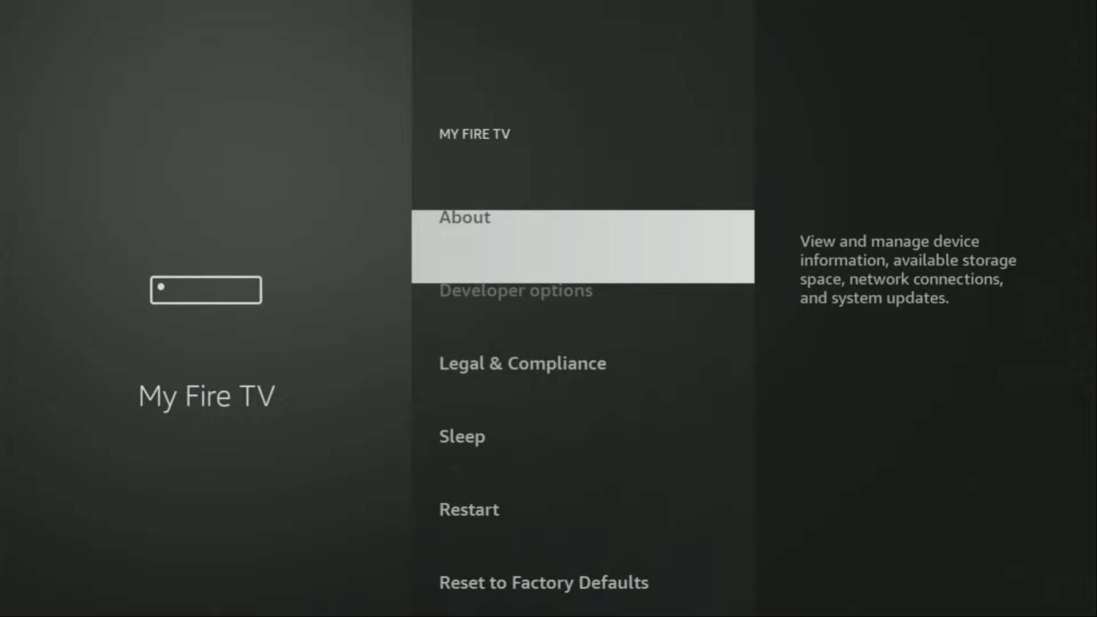
# Step: Open the About page of My Fire TV and select the Fire TV Stick 4K Max entry
pyautogui.press('Down')
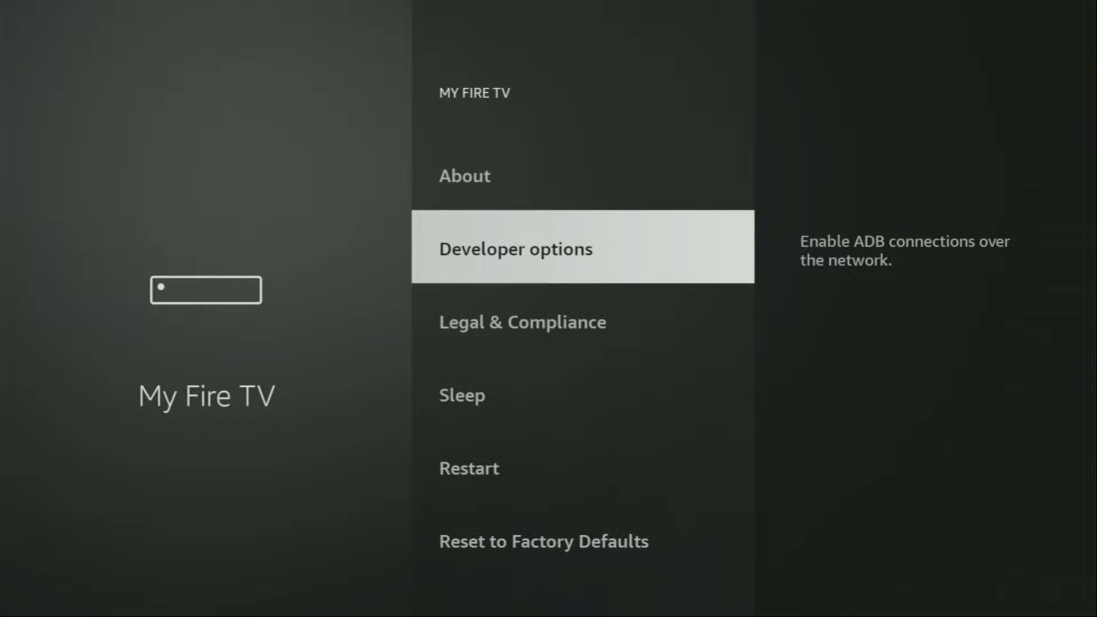
pyautogui.press('Up')
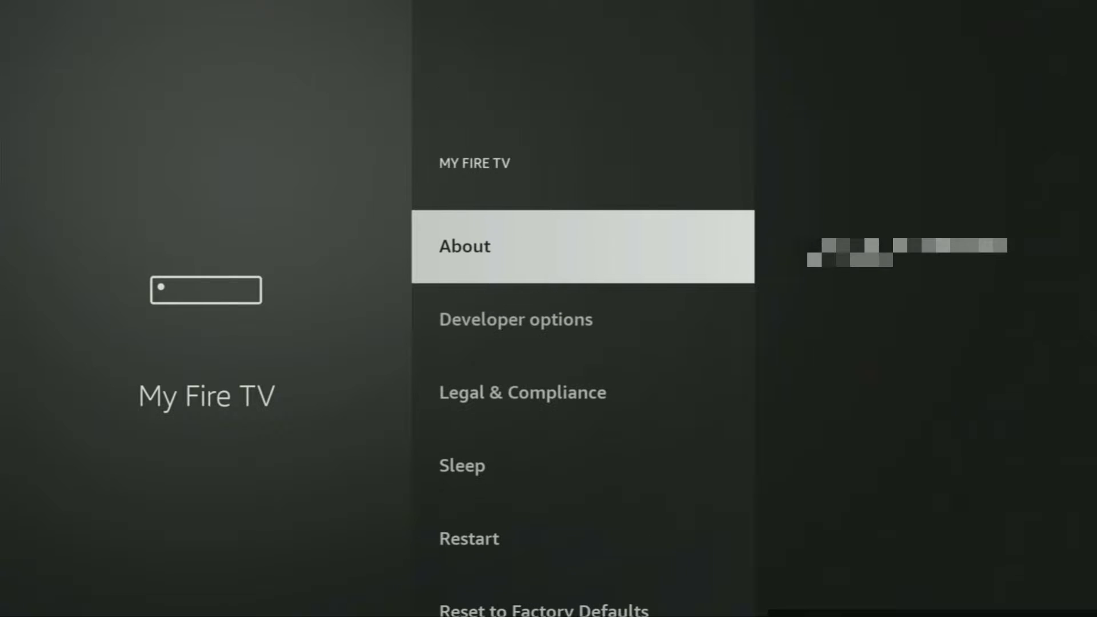
pyautogui.press('Return')
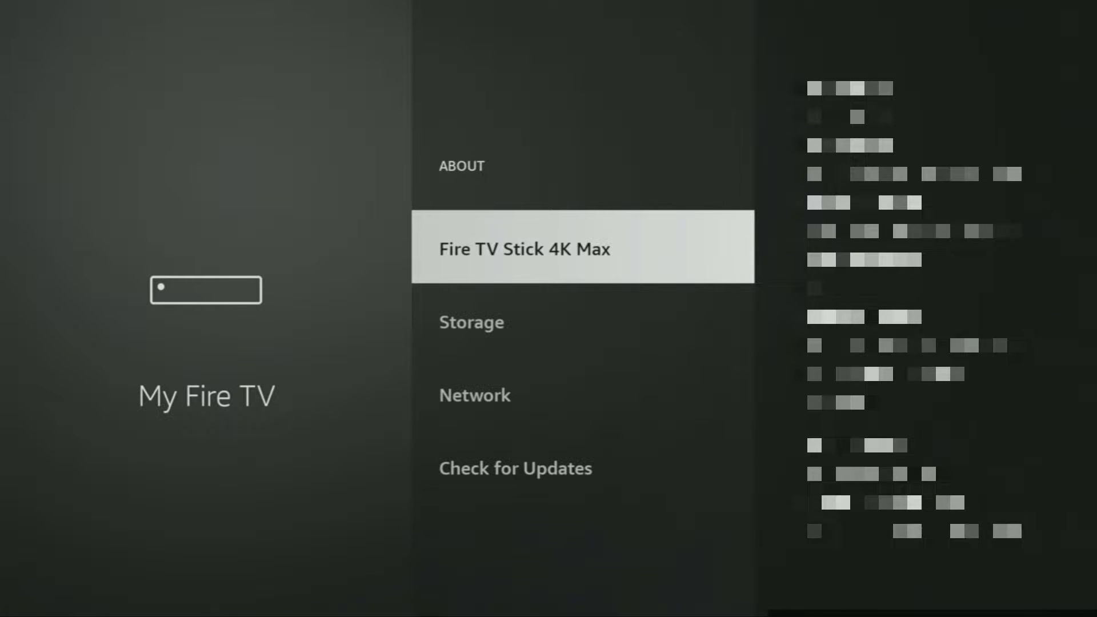
pyautogui.press('Return')
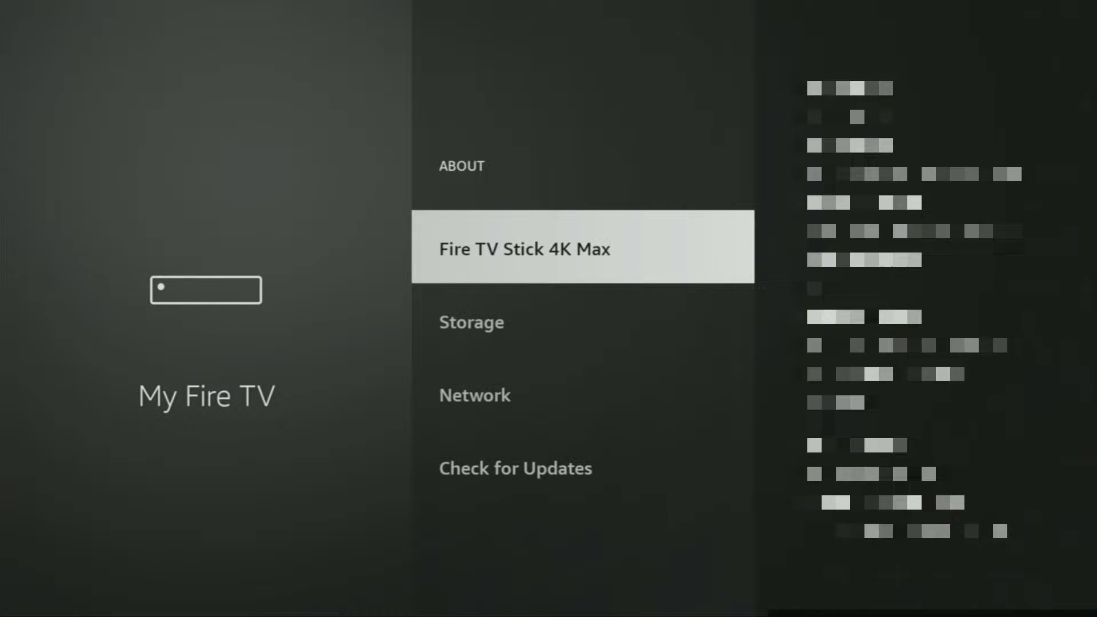
pyautogui.press('Escape')
# Step: In the Developer options, allow Downloader to install unknown apps
pyautogui.press('Down')
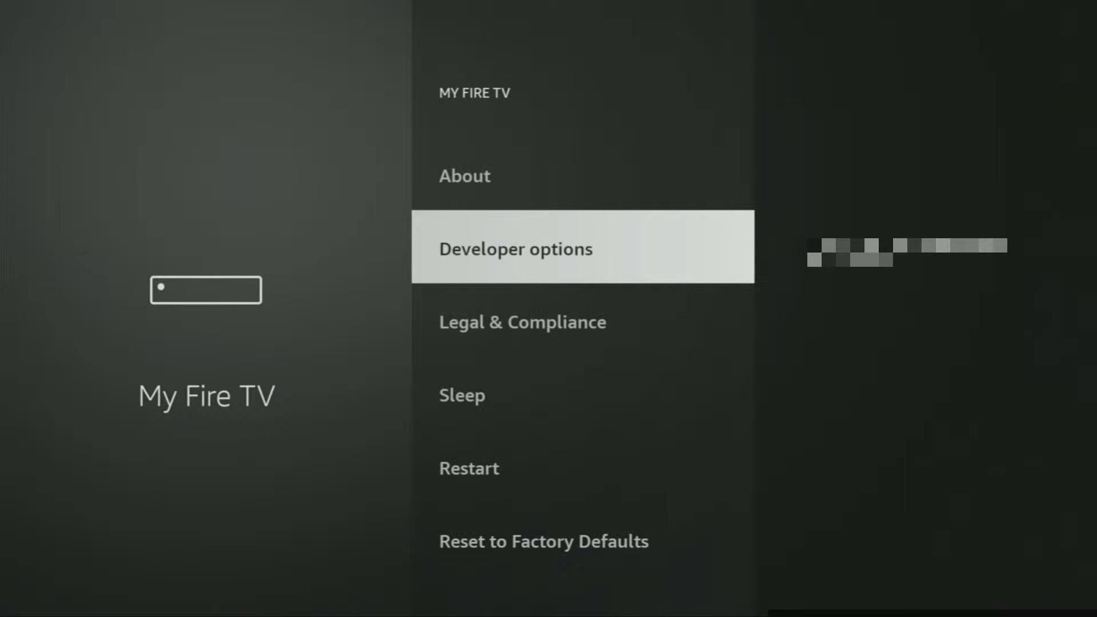
pyautogui.press('Return')
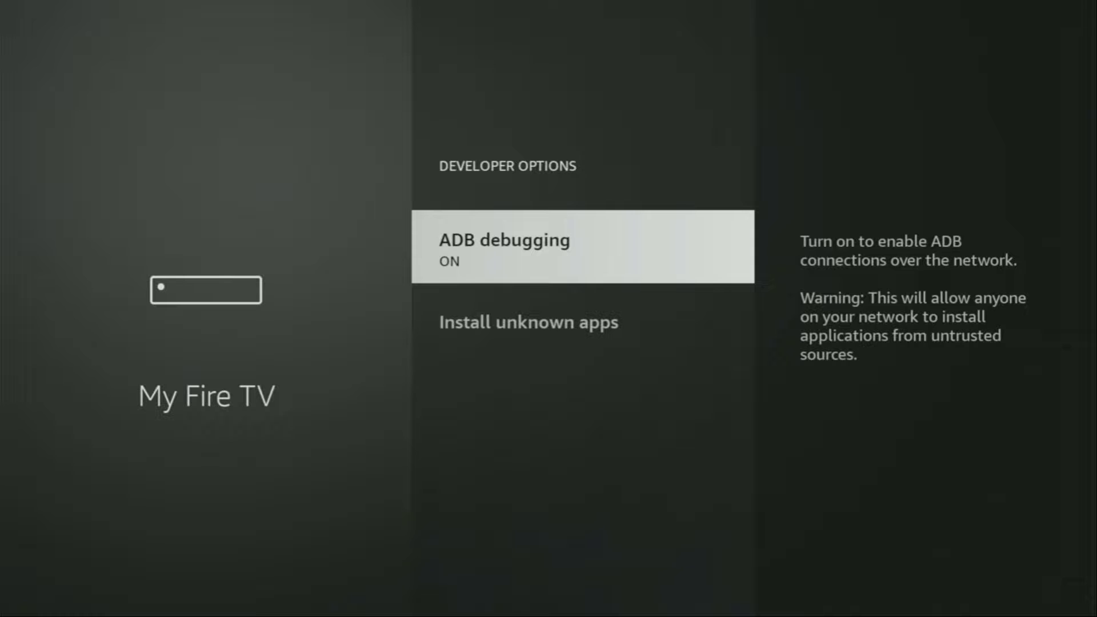
pyautogui.press('Down')
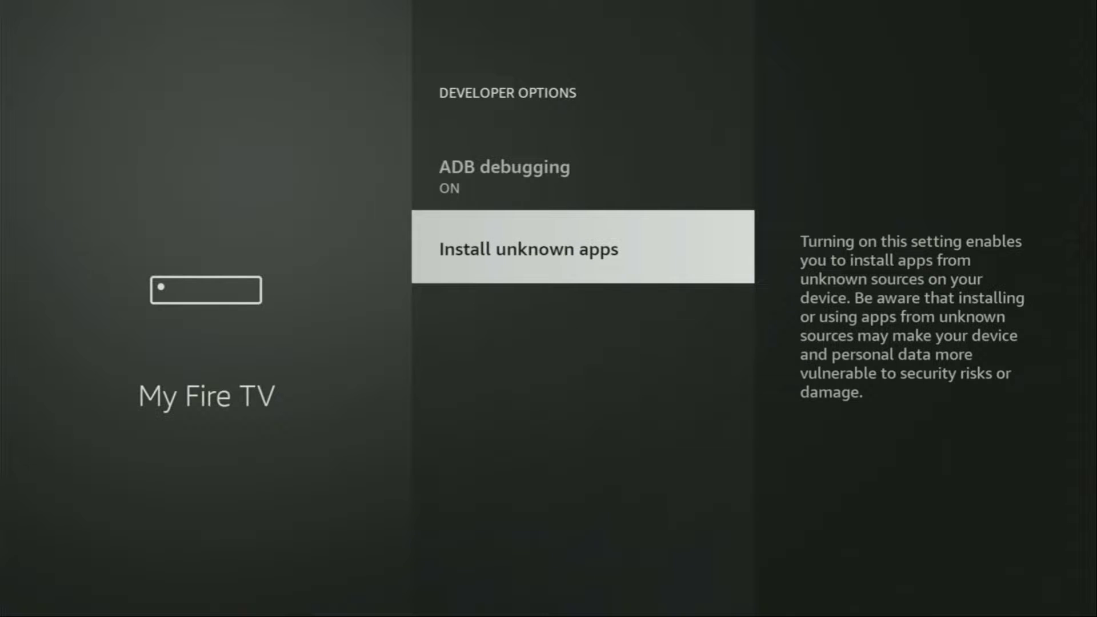
pyautogui.press('Return')
pyautogui.press('Return')
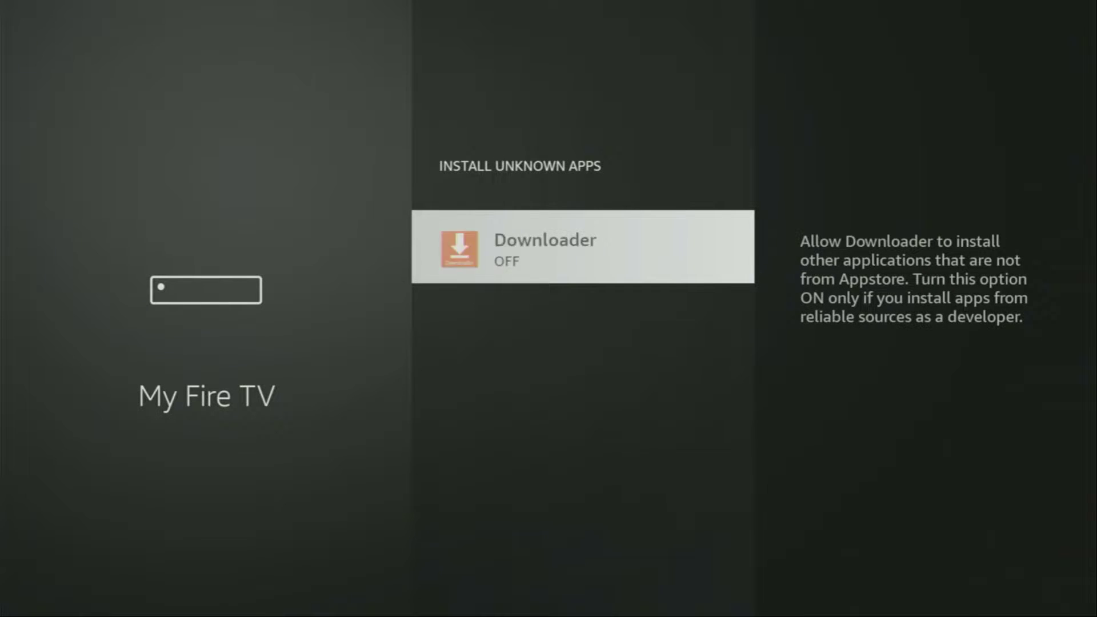
pyautogui.press('Return')
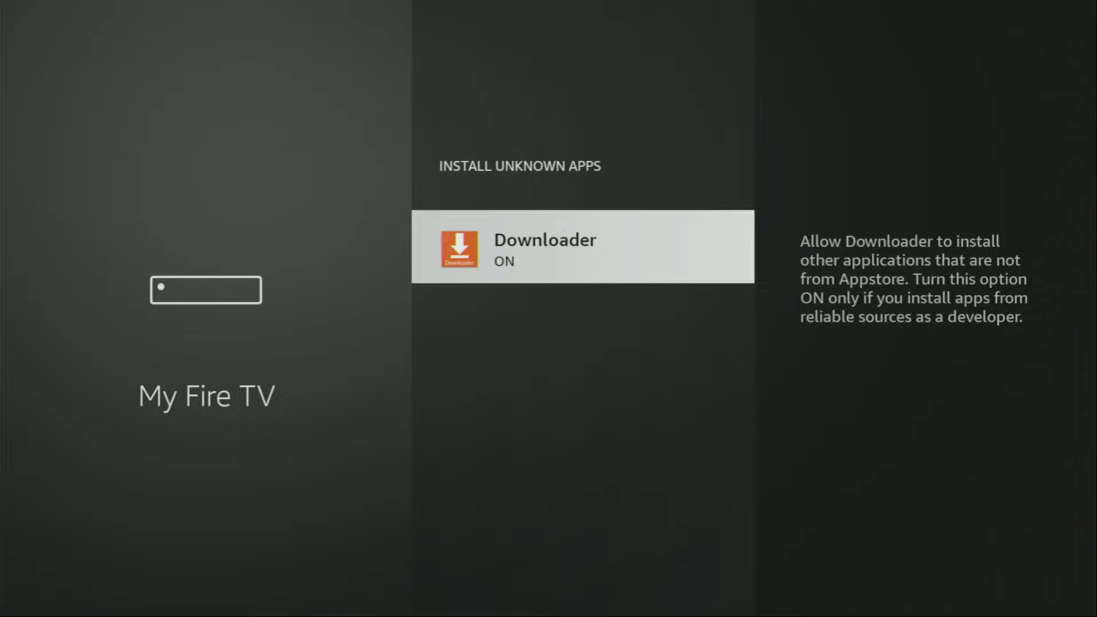
# Step: Return to the home screen, show all apps and channels, and open NordVPN
pyautogui.press('Home')
pyautogui.press('Right')
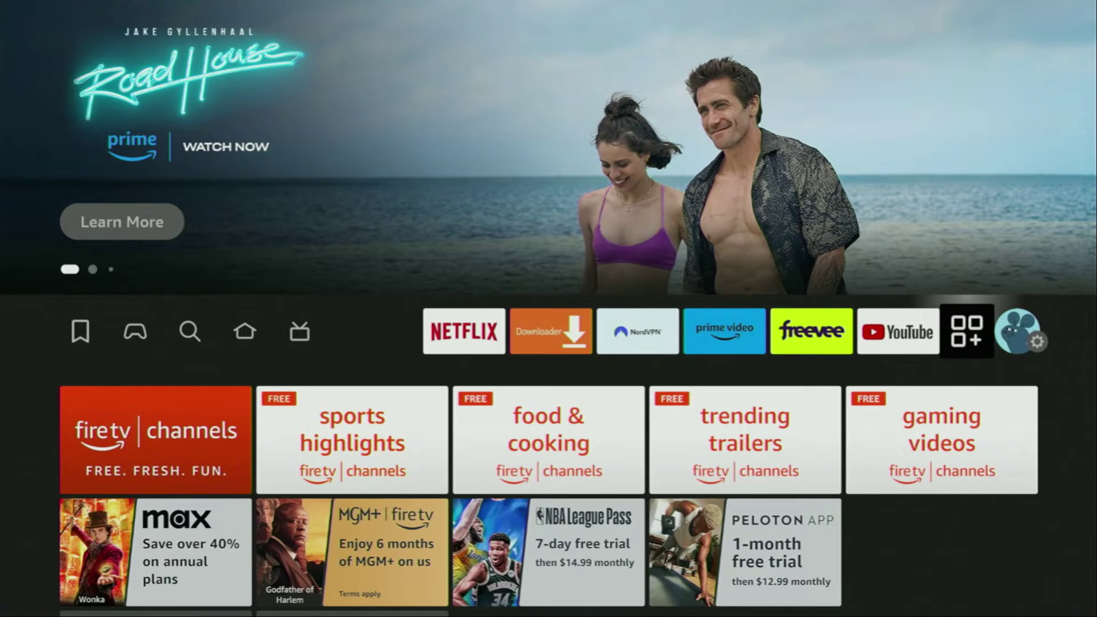
pyautogui.press('Return')
pyautogui.press('Right')
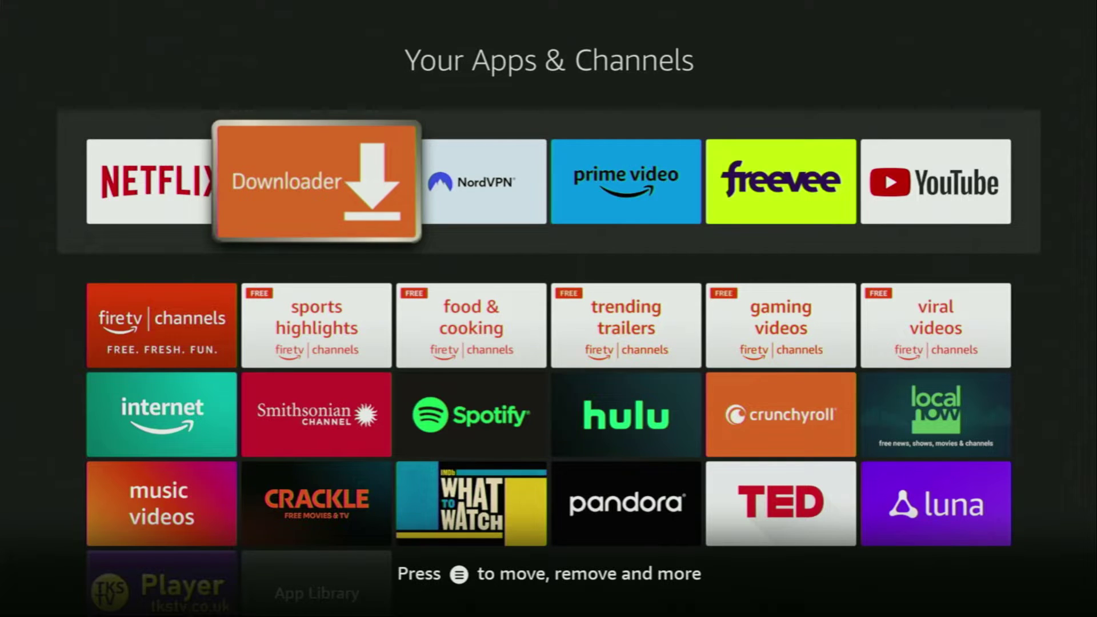
pyautogui.press('Right')
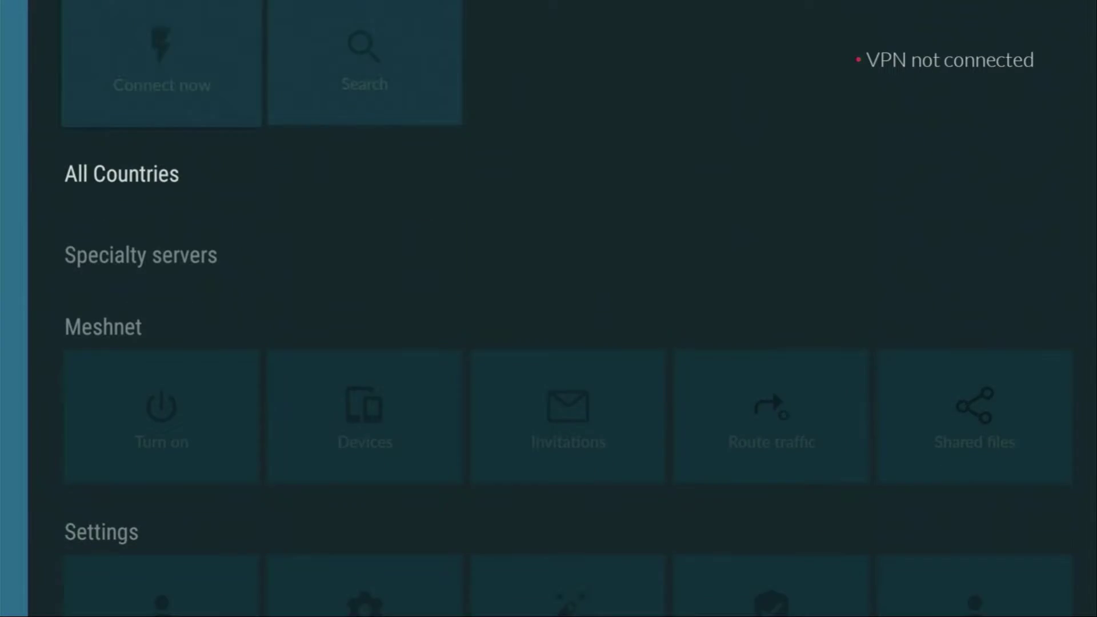
# Step: Find Czech Republic among all countries and connect the VPN to it
pyautogui.press('Right')
pyautogui.press('Right')
pyautogui.press('Right')
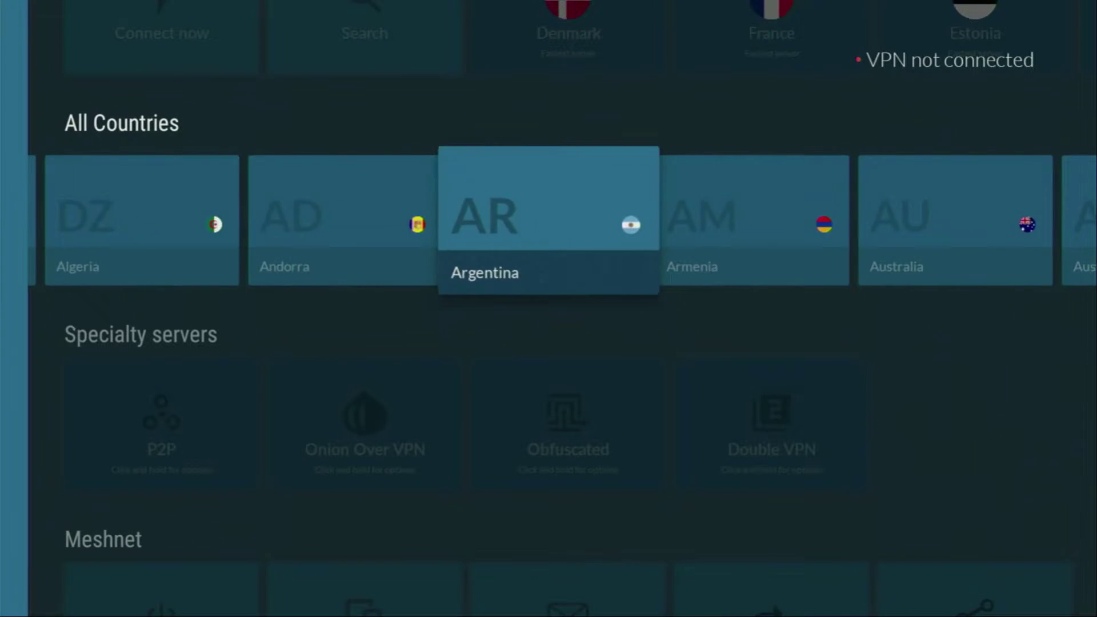
pyautogui.press('Right')
pyautogui.press('Right')
pyautogui.press('Right')
pyautogui.press('Right')
pyautogui.press('Right')
pyautogui.press('Right')
pyautogui.press('Right')
pyautogui.press('Right')
pyautogui.press('Right')
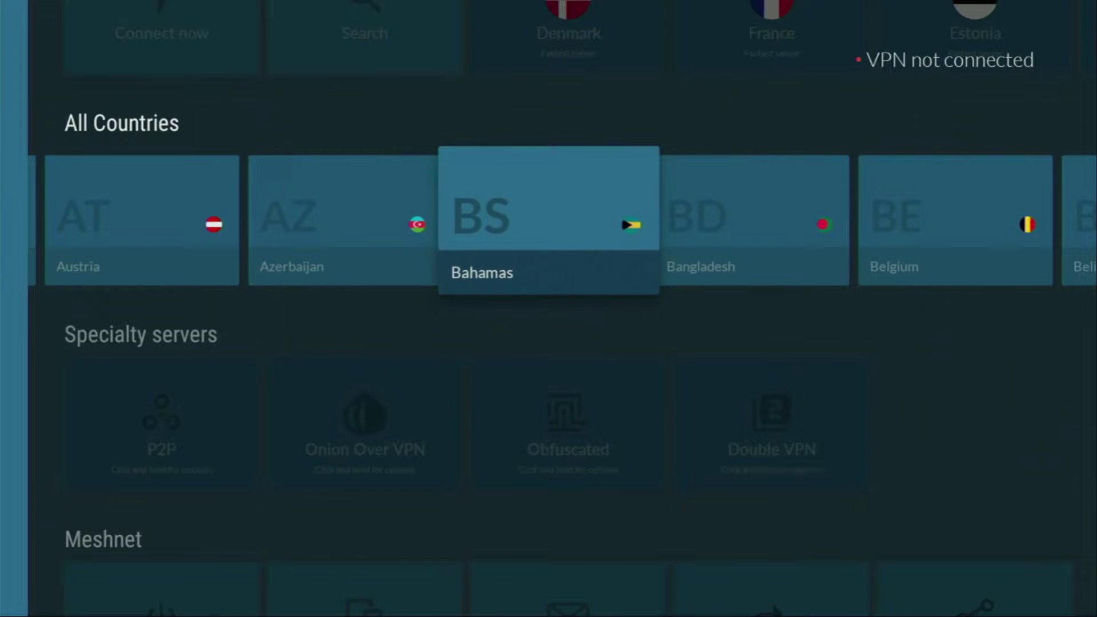
pyautogui.press('Right')
pyautogui.press('Right')
pyautogui.press('Right')
pyautogui.press('Right')
pyautogui.press('Right')
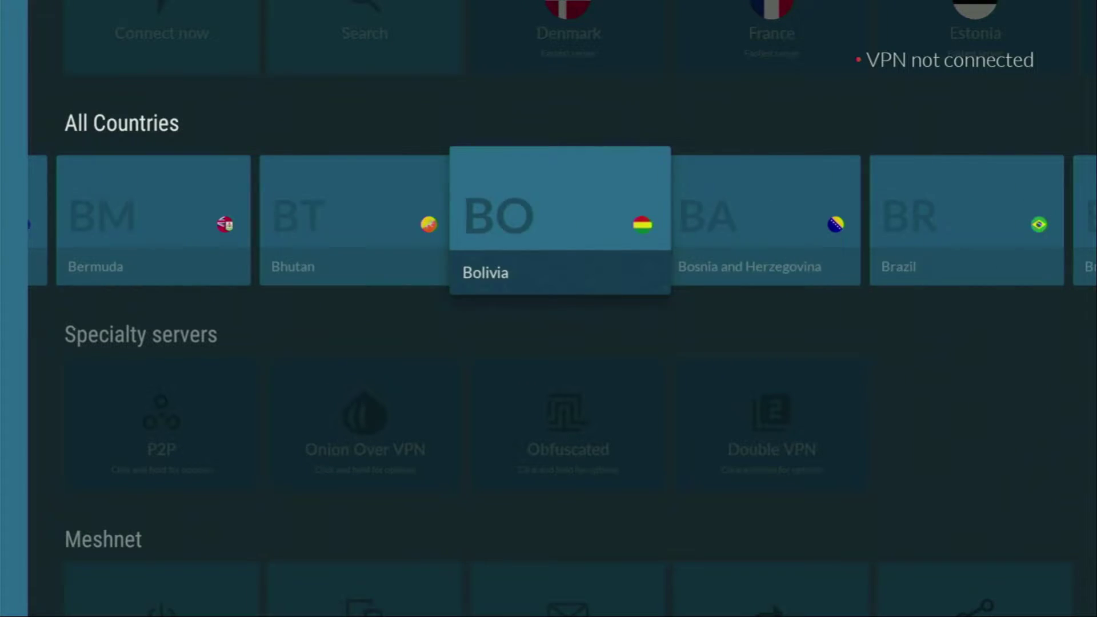
pyautogui.press('Right')
pyautogui.press('Right')
pyautogui.press('Right')
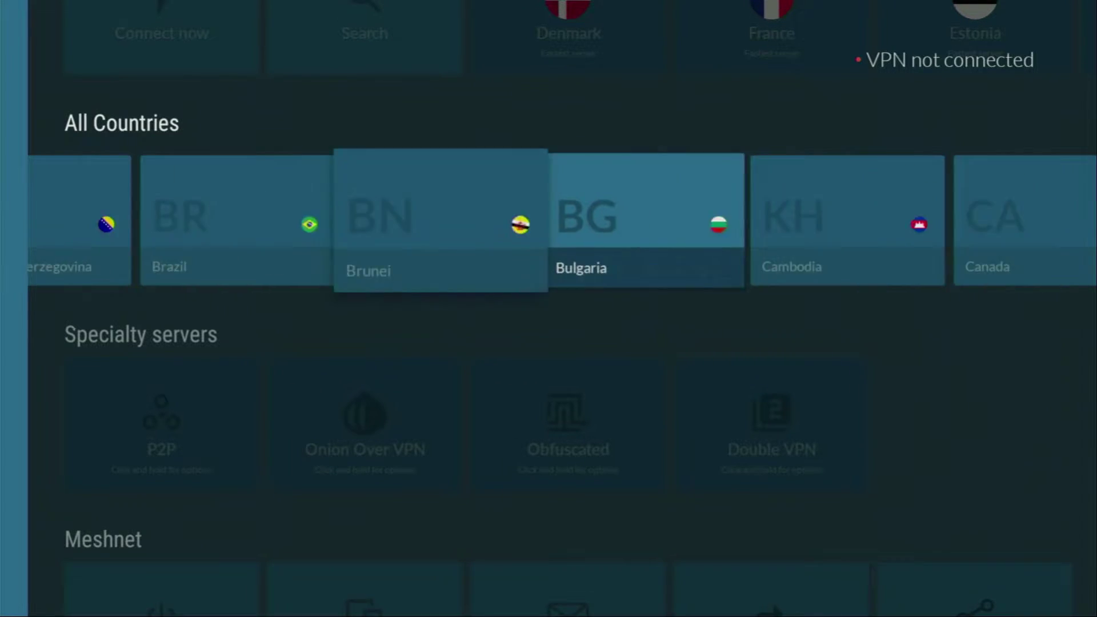
pyautogui.press('Right')
pyautogui.press('Right')
pyautogui.press('Right')
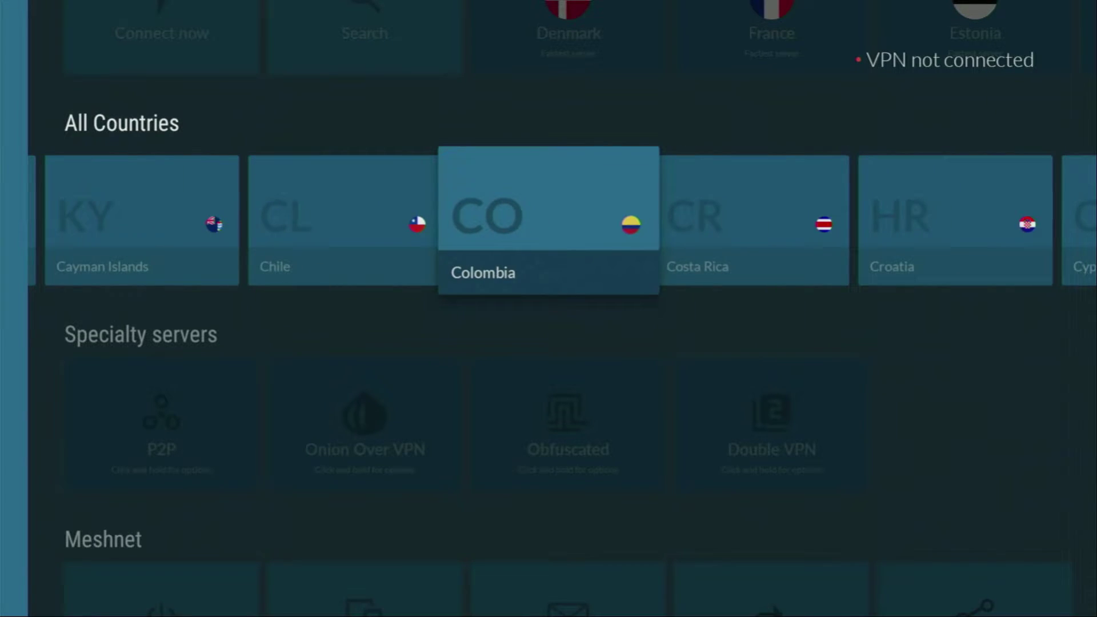
pyautogui.press('Right')
pyautogui.press('Right')
pyautogui.press('Right')
pyautogui.press('Right')
pyautogui.press('Right')
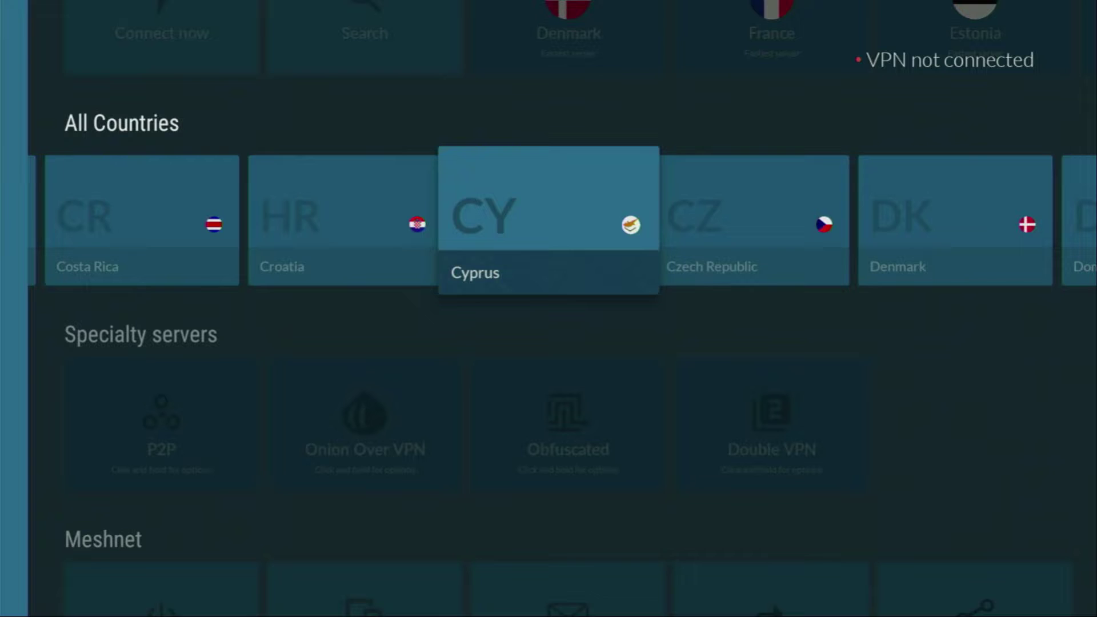
pyautogui.press('Left')
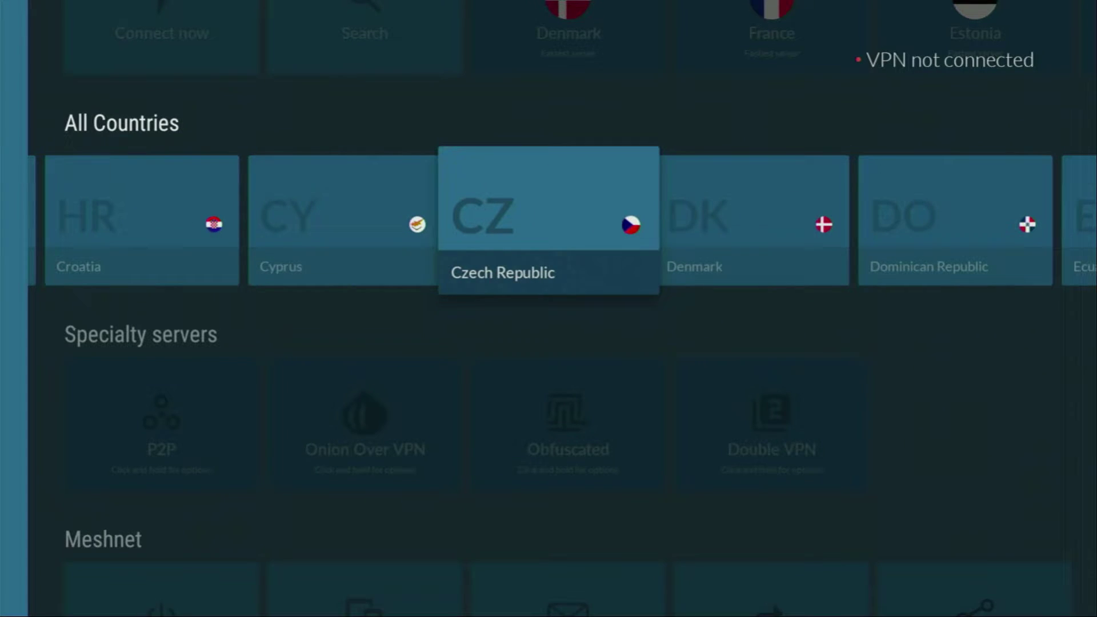
pyautogui.press('Return')
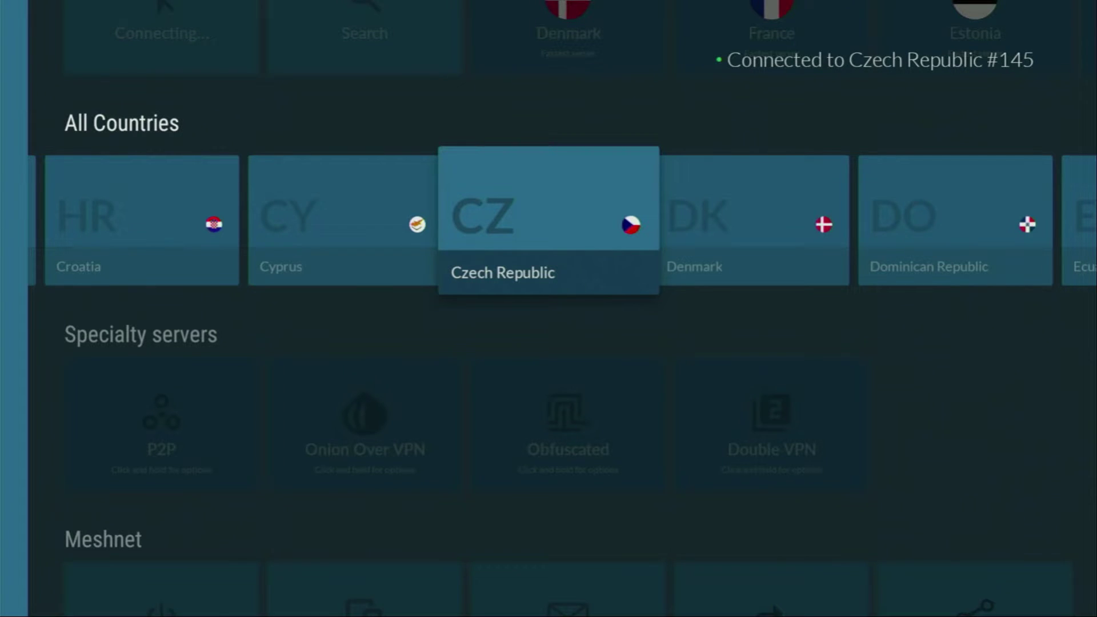
# Step: Look through the fastest-server country options in the Home row, from Czech Republic to France
pyautogui.press('Up')
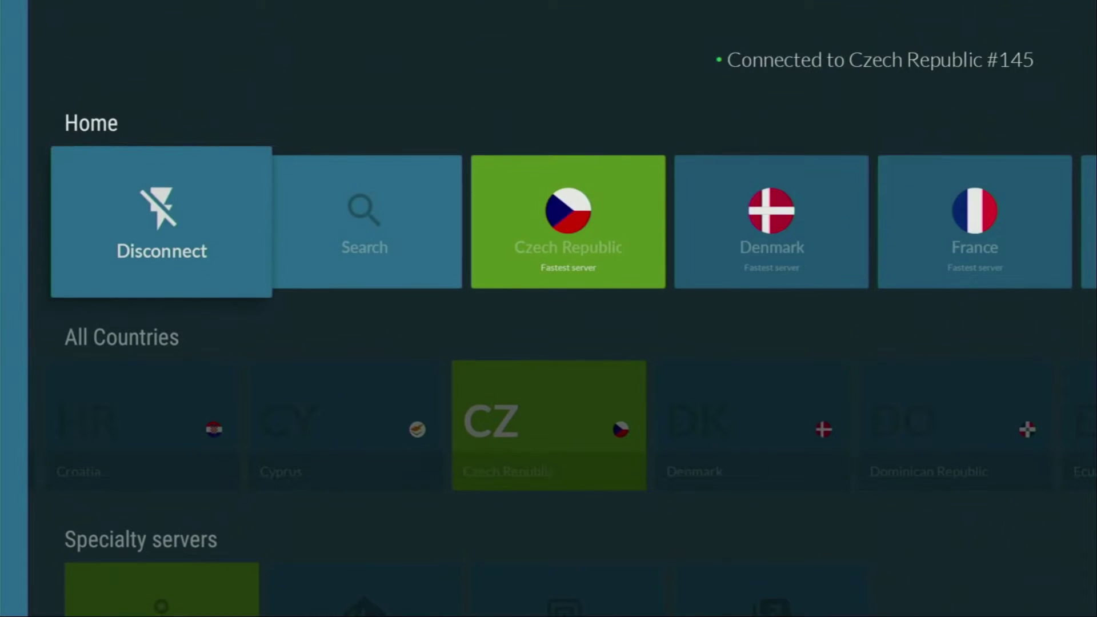
pyautogui.press('Right')
pyautogui.press('Right')
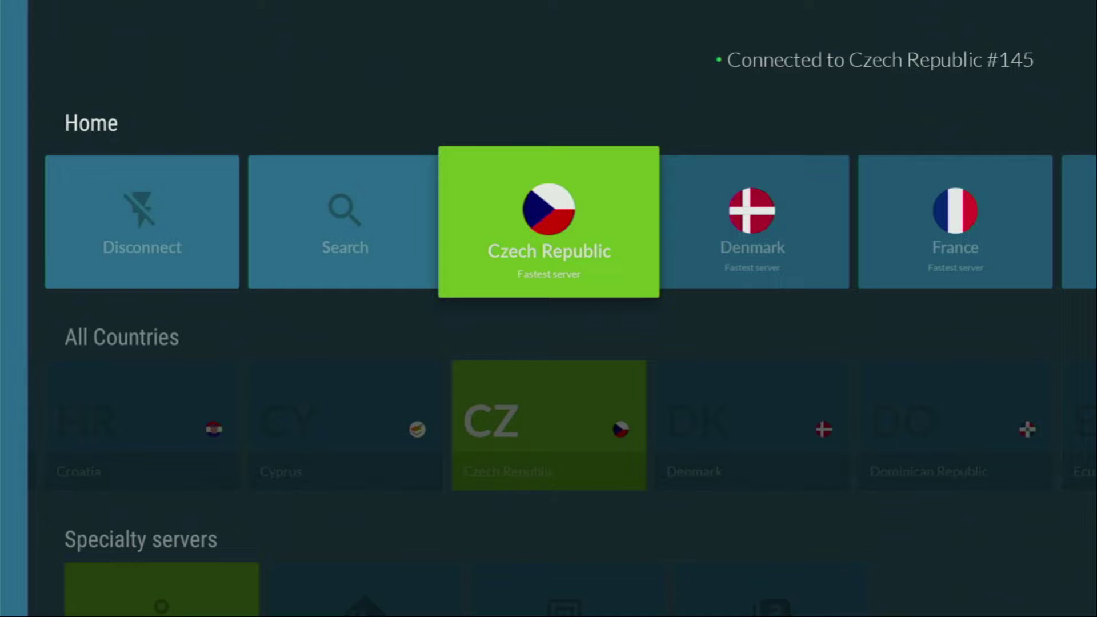
pyautogui.press('Right')
pyautogui.press('Right')
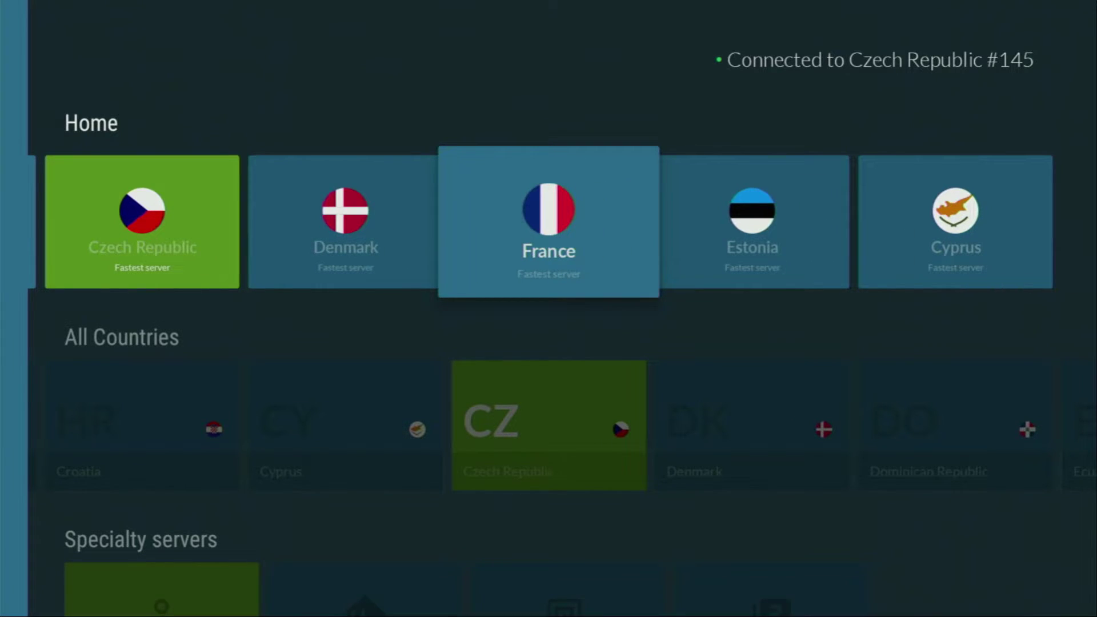
pyautogui.press('Left')
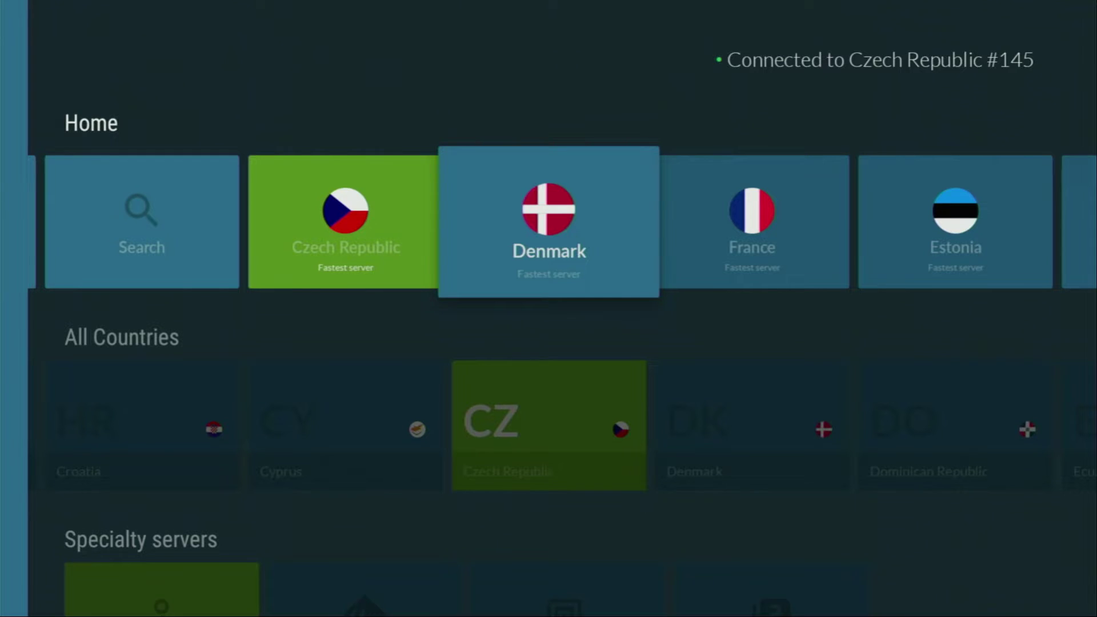
pyautogui.press('Left')
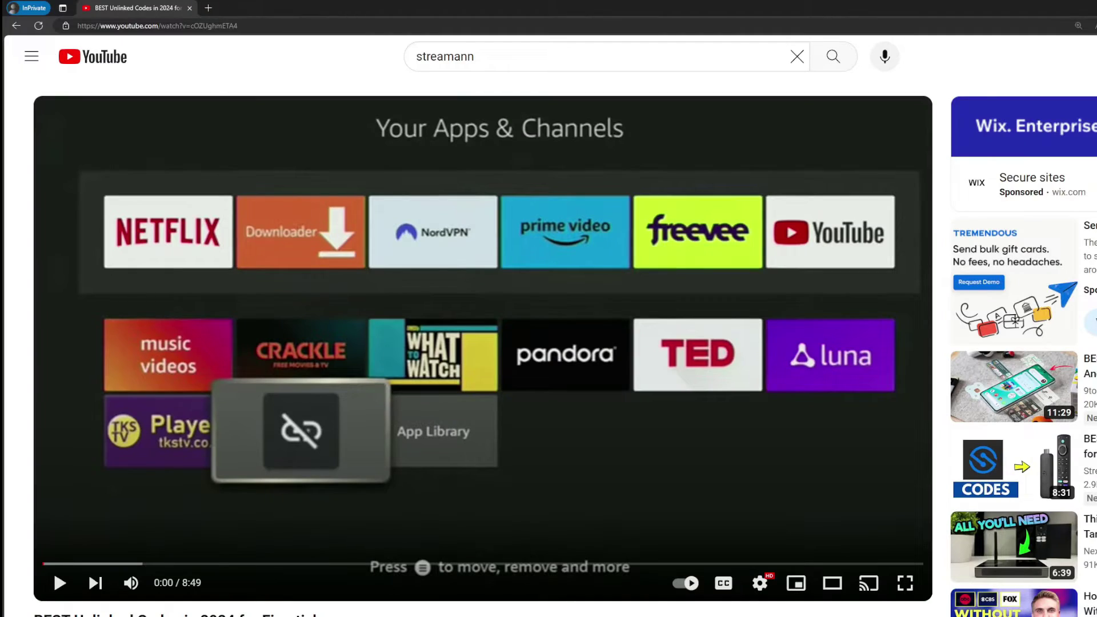
# Step: Switch to YouTube in the web browser, expand the video's description and highlight the topvpnoffer.com link in the pinned comment
pyautogui.scroll(-7, 490, 541)
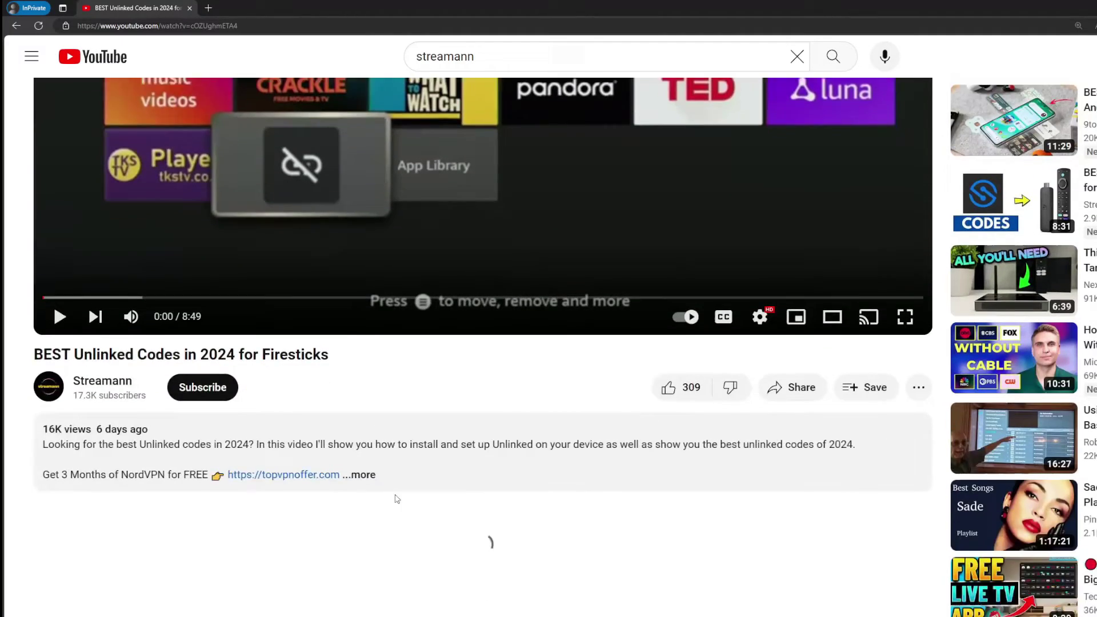
pyautogui.click(368, 342)
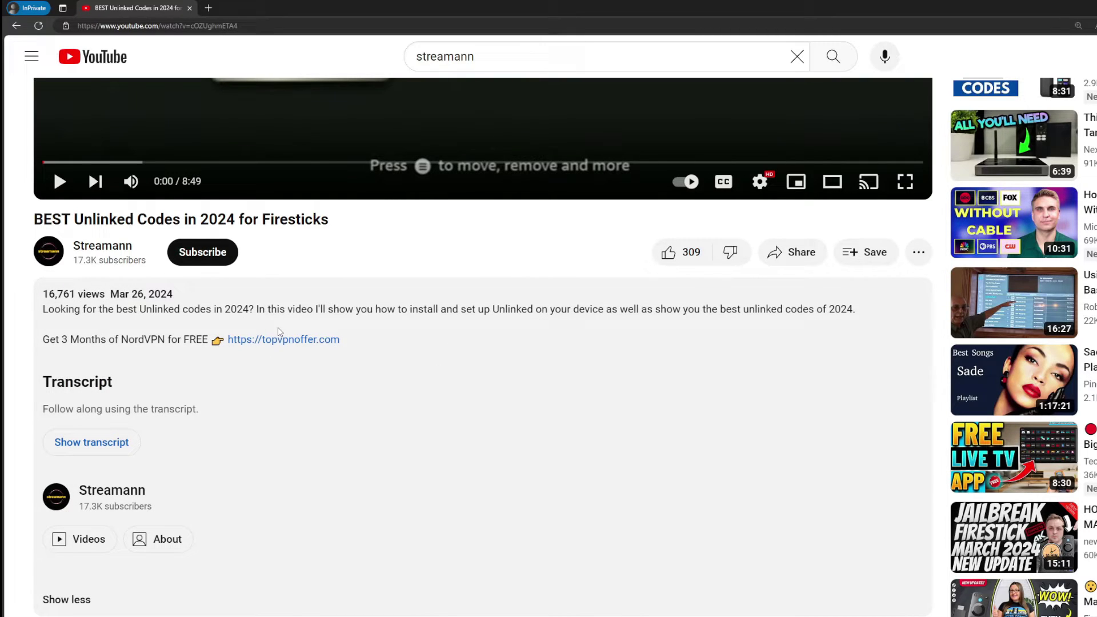
pyautogui.scroll(-5, 273, 375)
pyautogui.moveTo(377, 476); pyautogui.dragTo(262, 476)
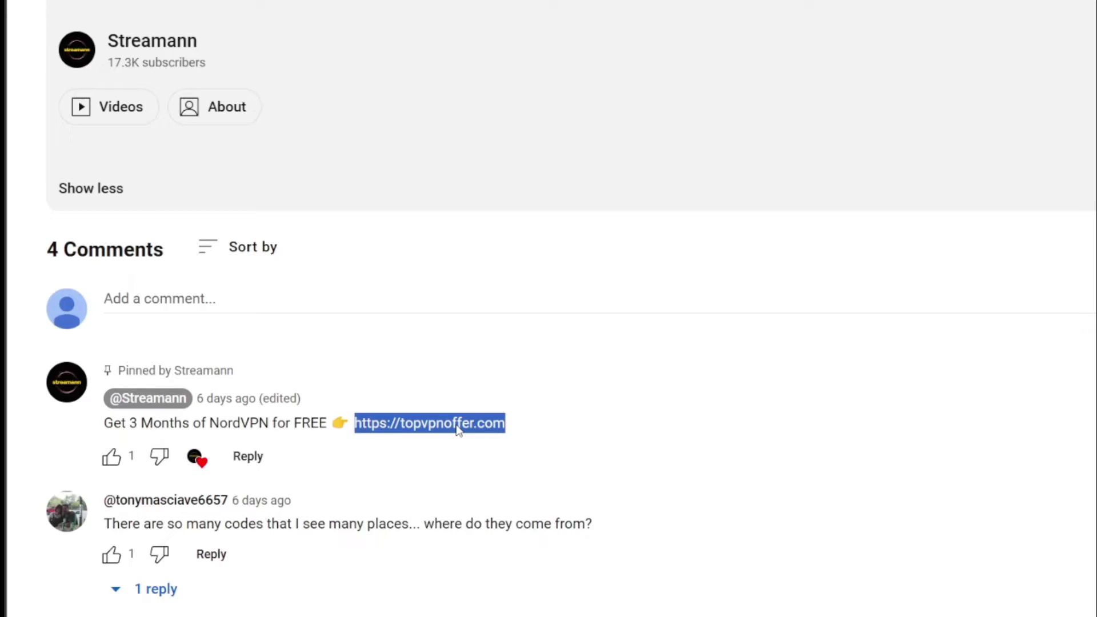
# Step: Open the topvpnoffer.com link and highlight the offer headline about NordVPN's 2-year plans with 3 months extra
pyautogui.click(317, 445)
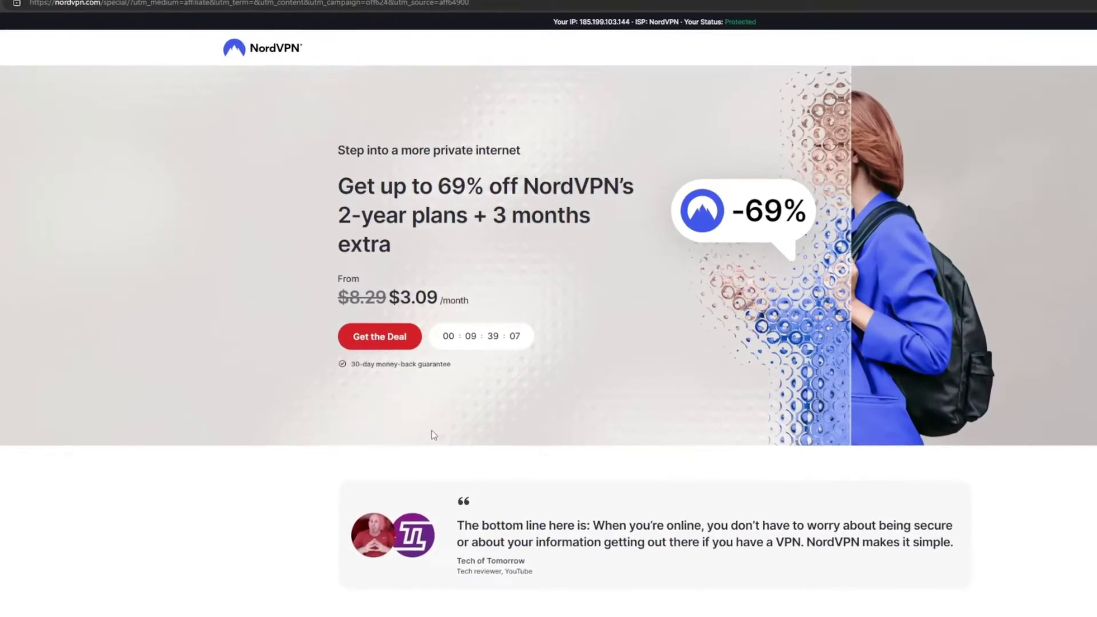
pyautogui.moveTo(484, 209); pyautogui.dragTo(598, 241)
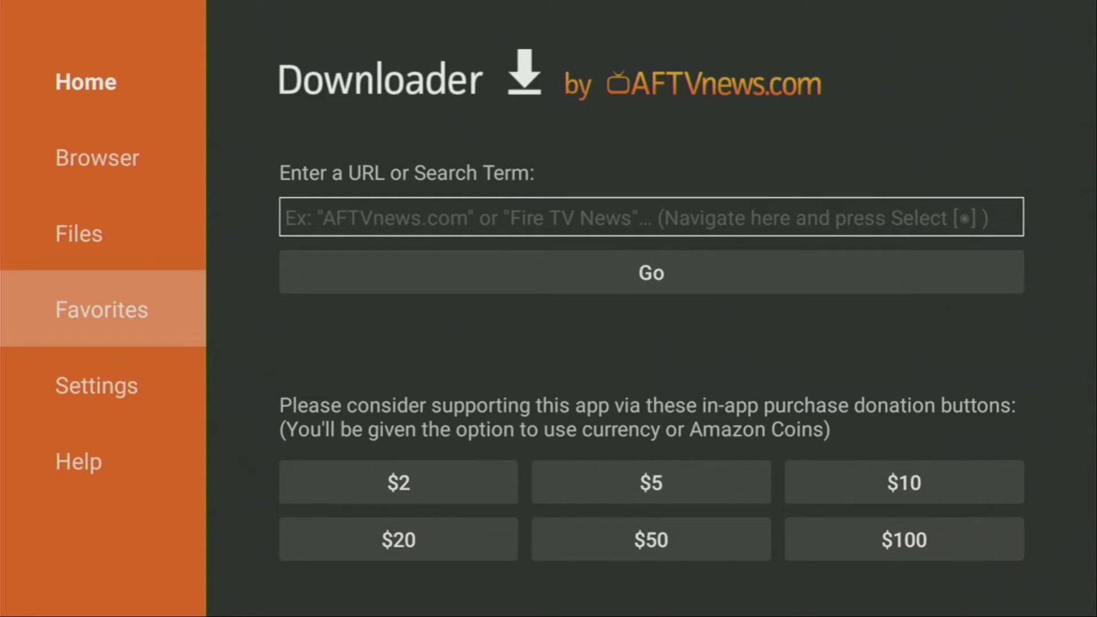
# Step: On Downloader's Home page, begin the web address in the URL or search field with "unlinked"
pyautogui.press('Up')
pyautogui.press('Up')
pyautogui.press('Up')
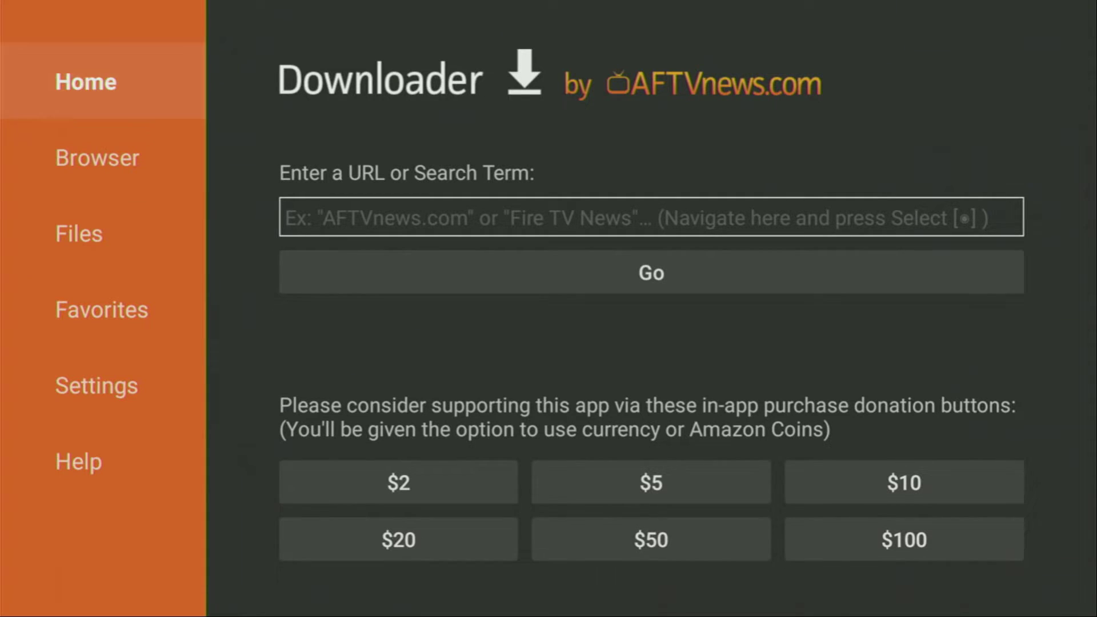
pyautogui.press('Right')
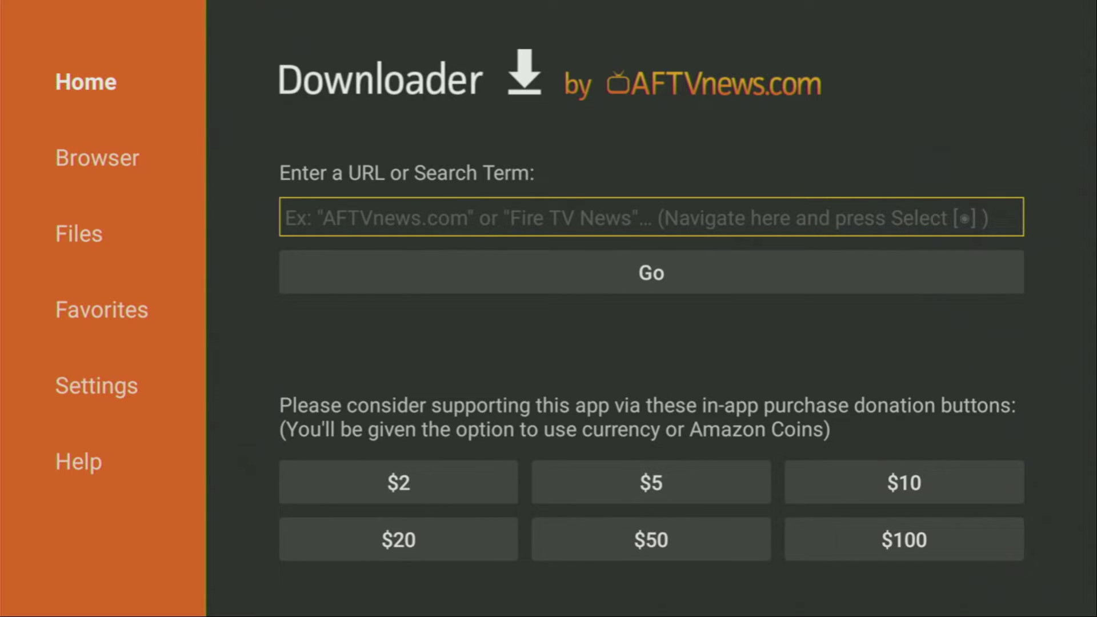
pyautogui.press('Return')
pyautogui.press('Right')
pyautogui.press('Down')
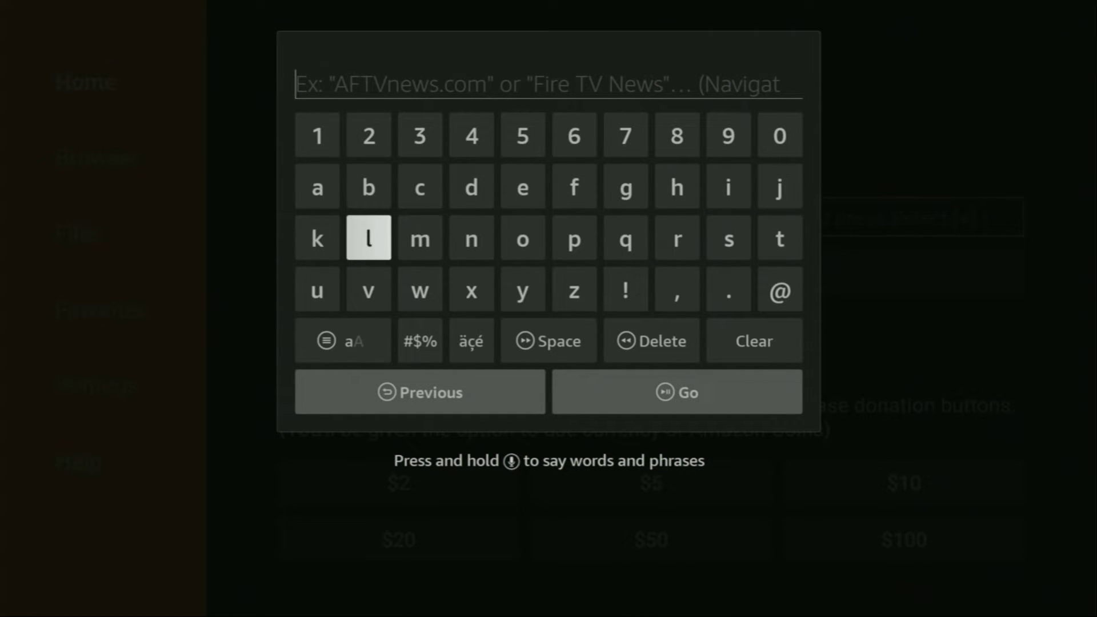
pyautogui.press('Left')
pyautogui.press('Down')
pyautogui.press('Return')
pyautogui.press('Up')
pyautogui.press('Right')
pyautogui.press('Right')
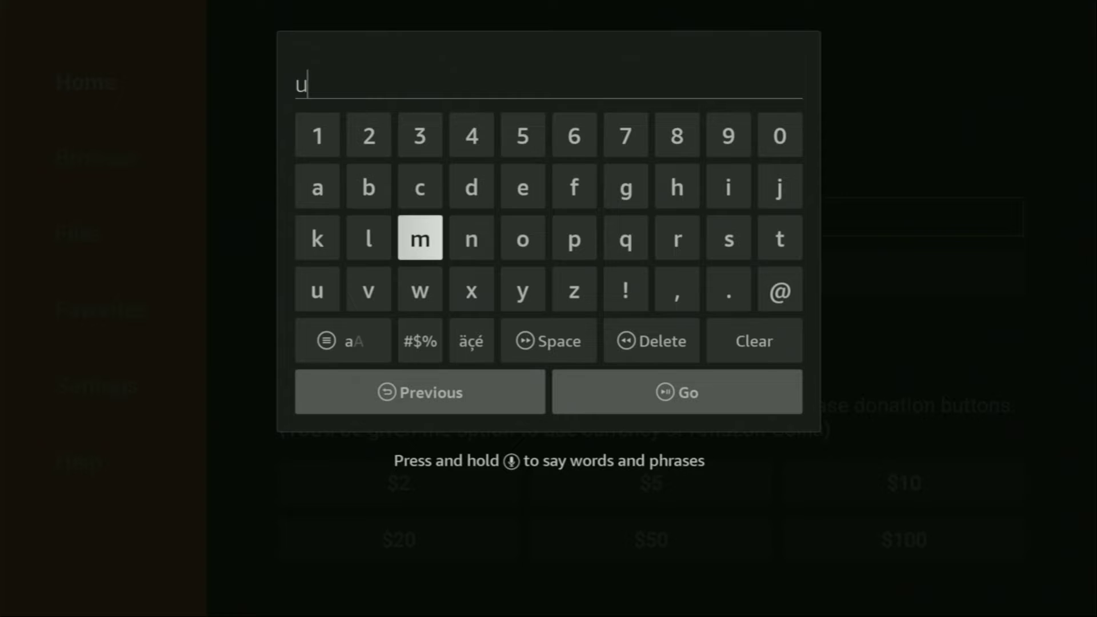
pyautogui.press('Right')
pyautogui.press('Return')
pyautogui.press('Left')
pyautogui.press('Left')
pyautogui.press('Return')
pyautogui.press('Right')
pyautogui.press('Right')
pyautogui.press('Right')
pyautogui.press('Right')
pyautogui.press('Up')
pyautogui.press('Right')
pyautogui.press('Right')
pyautogui.press('Right')
pyautogui.press('Return')
pyautogui.press('Down')
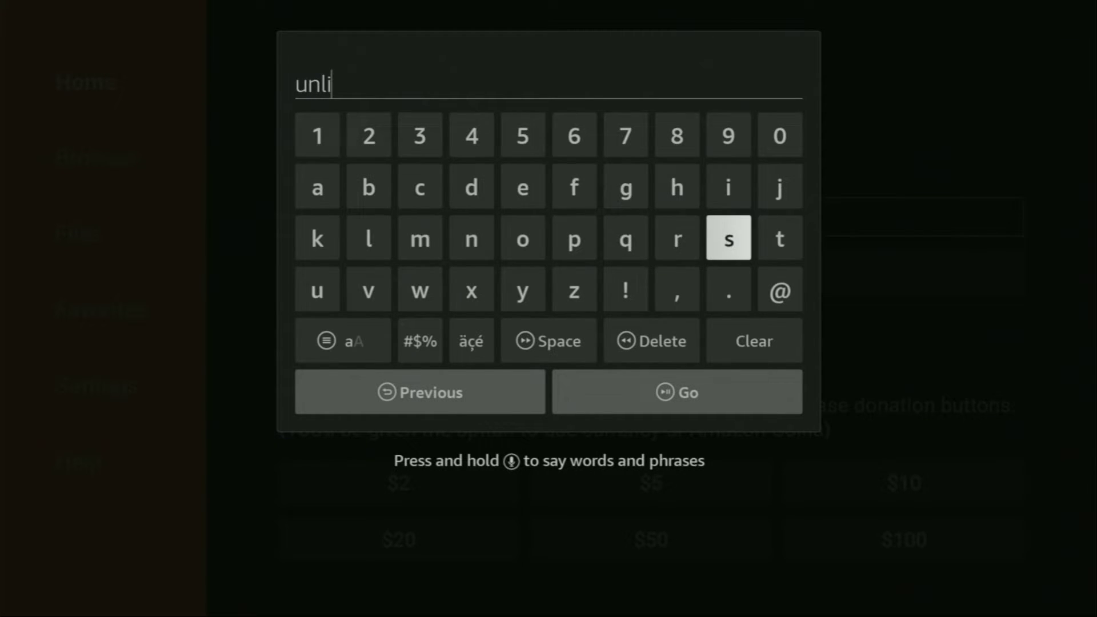
pyautogui.press('Left')
pyautogui.press('Left')
pyautogui.press('Left')
pyautogui.press('Left')
pyautogui.press('Return')
pyautogui.press('Left')
pyautogui.press('Left')
pyautogui.press('Left')
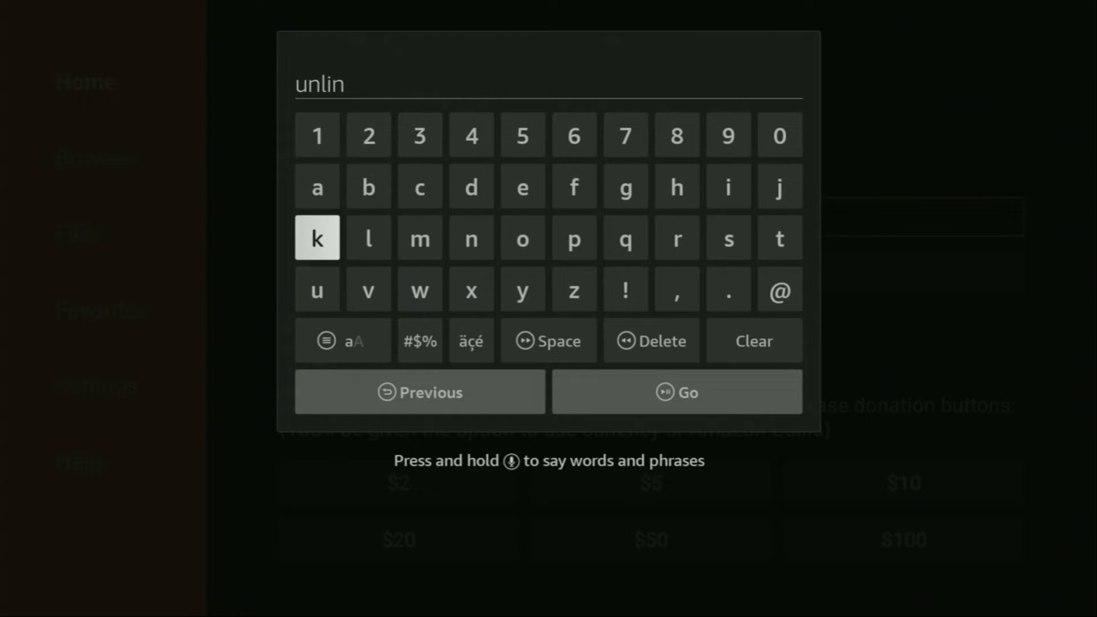
pyautogui.press('Return')
pyautogui.press('Up')
pyautogui.press('Right')
pyautogui.press('Right')
pyautogui.press('Right')
pyautogui.press('Right')
pyautogui.press('Return')
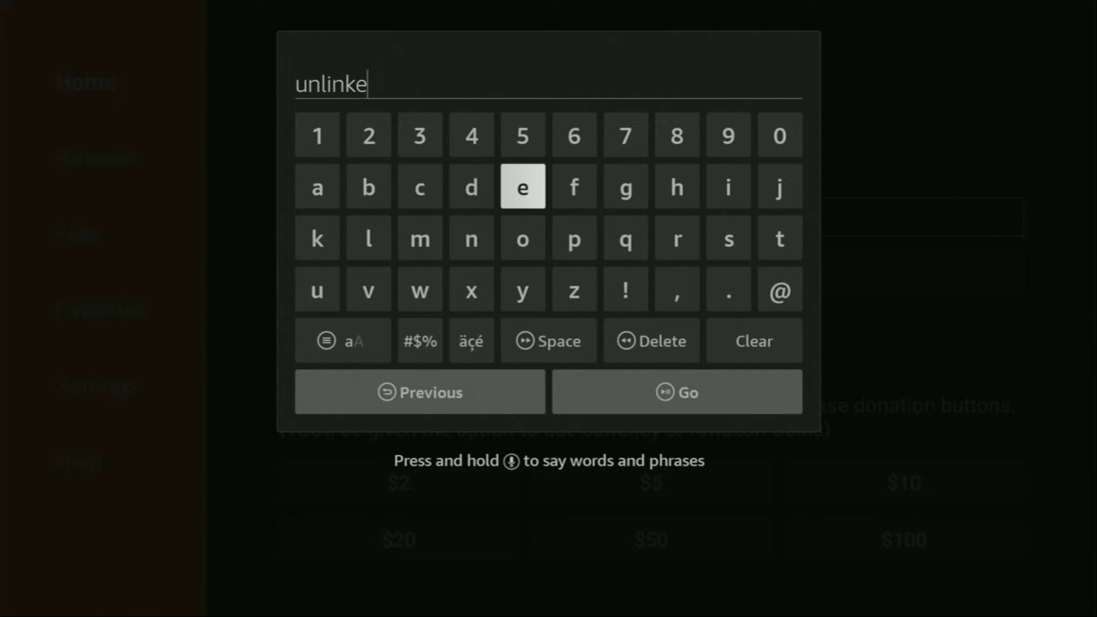
pyautogui.press('Left')
pyautogui.press('Return')
# Step: Append ".link" to the address so the URL entry reads unlinked.link
pyautogui.press('Down')
pyautogui.press('Down')
pyautogui.press('Down')
pyautogui.press('Right')
pyautogui.press('Up')
pyautogui.press('Right')
pyautogui.press('Right')
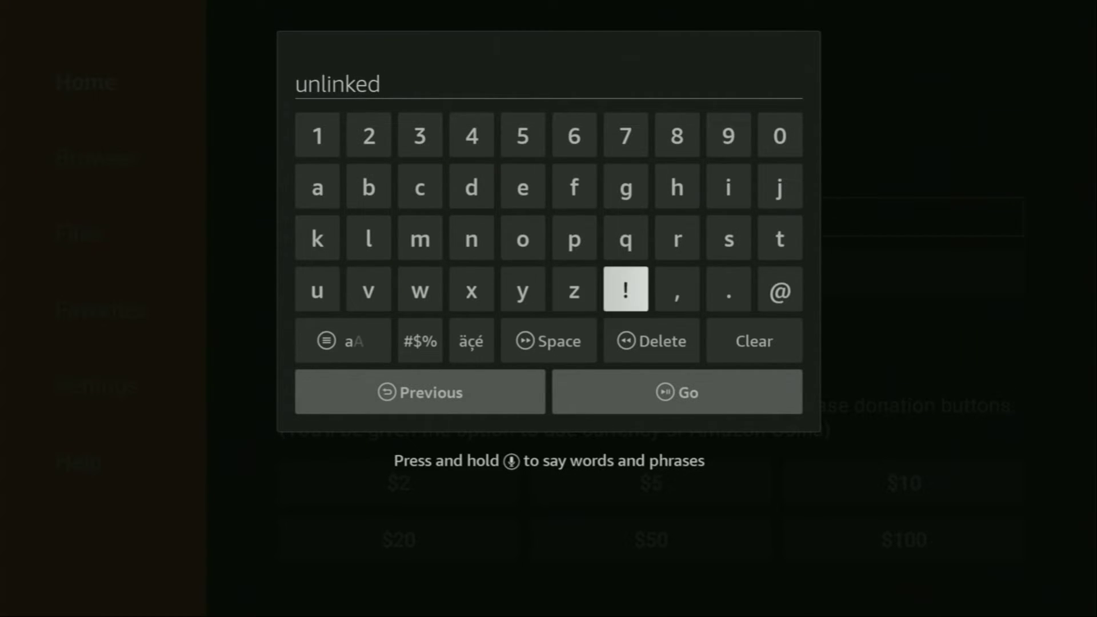
pyautogui.press('Right')
pyautogui.press('Right')
pyautogui.press('Return')
pyautogui.press('Left')
pyautogui.press('Left')
pyautogui.press('Left')
pyautogui.press('Left')
pyautogui.press('Left')
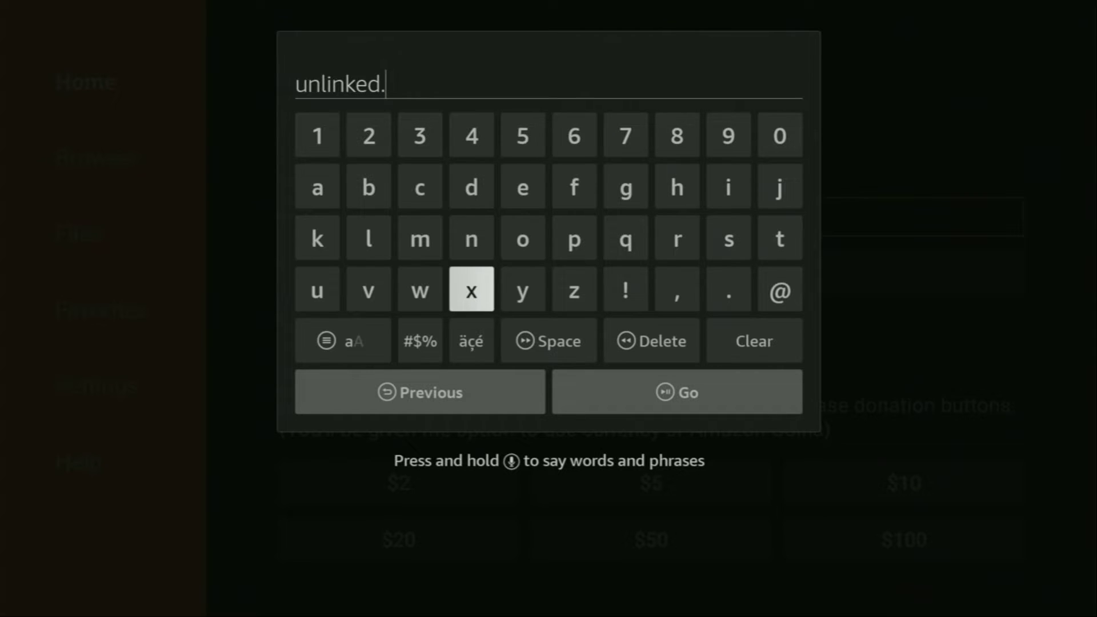
pyautogui.press('Left')
pyautogui.press('Left')
pyautogui.press('Up')
pyautogui.press('Return')
pyautogui.press('Right')
pyautogui.press('Right')
pyautogui.press('Right')
pyautogui.press('Right')
pyautogui.press('Right')
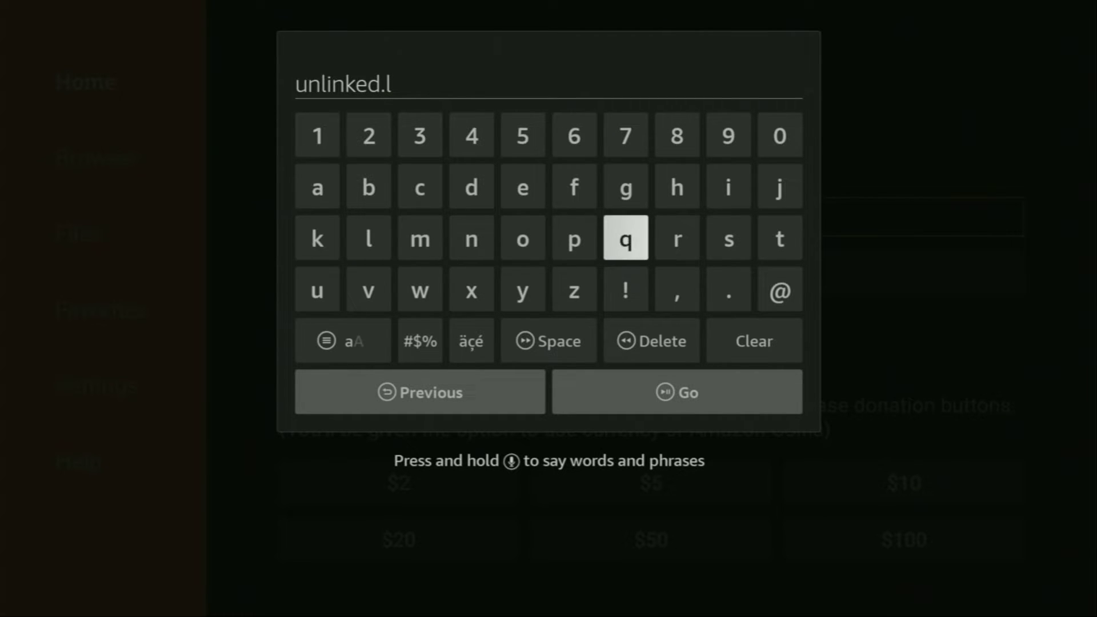
pyautogui.press('Right')
pyautogui.press('Right')
pyautogui.press('Up')
pyautogui.press('Return')
pyautogui.press('Down')
pyautogui.press('Left')
pyautogui.press('Left')
pyautogui.press('Left')
pyautogui.press('Left')
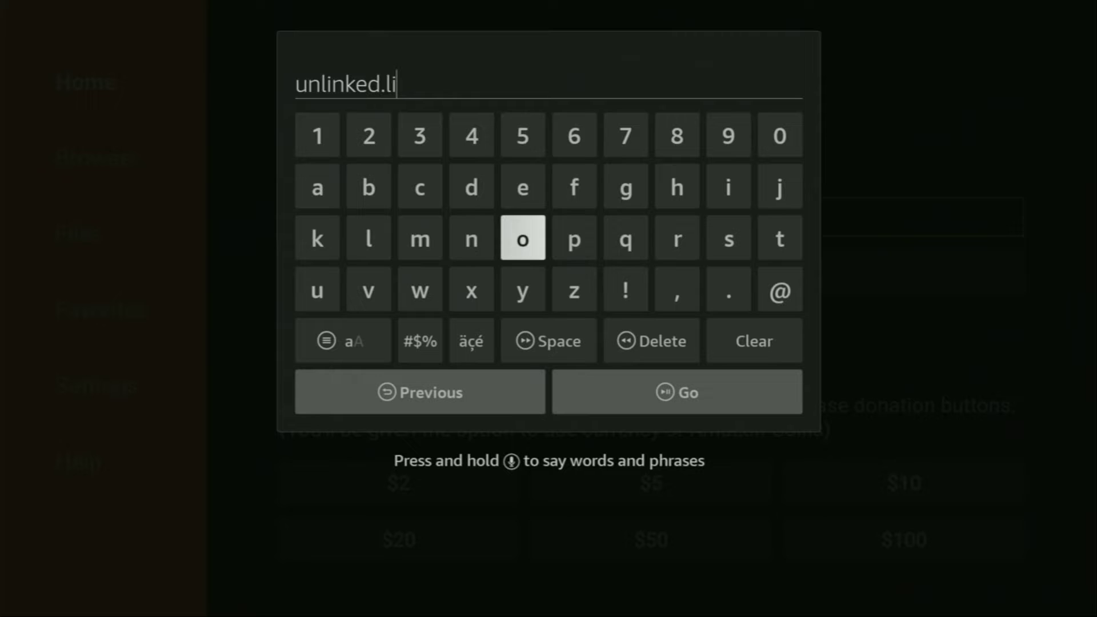
pyautogui.press('Left')
pyautogui.press('Return')
pyautogui.press('Left')
pyautogui.press('Left')
pyautogui.press('Left')
pyautogui.press('Return')
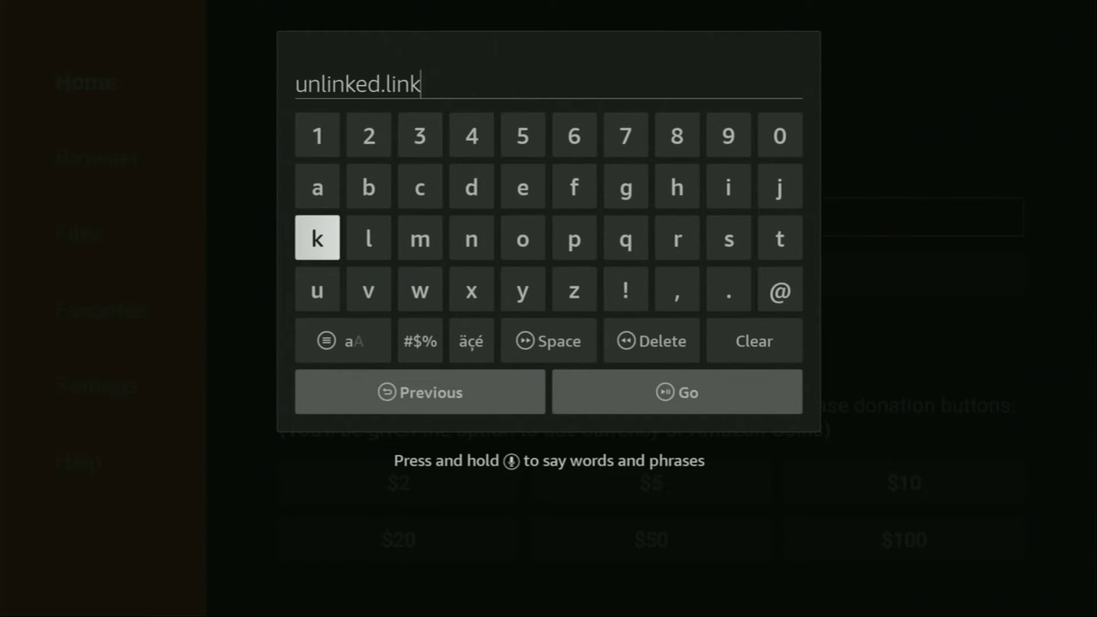
# Step: Return to the home screen, reopen Downloader from the recently used apps and load unlinked.link
pyautogui.press('Home')
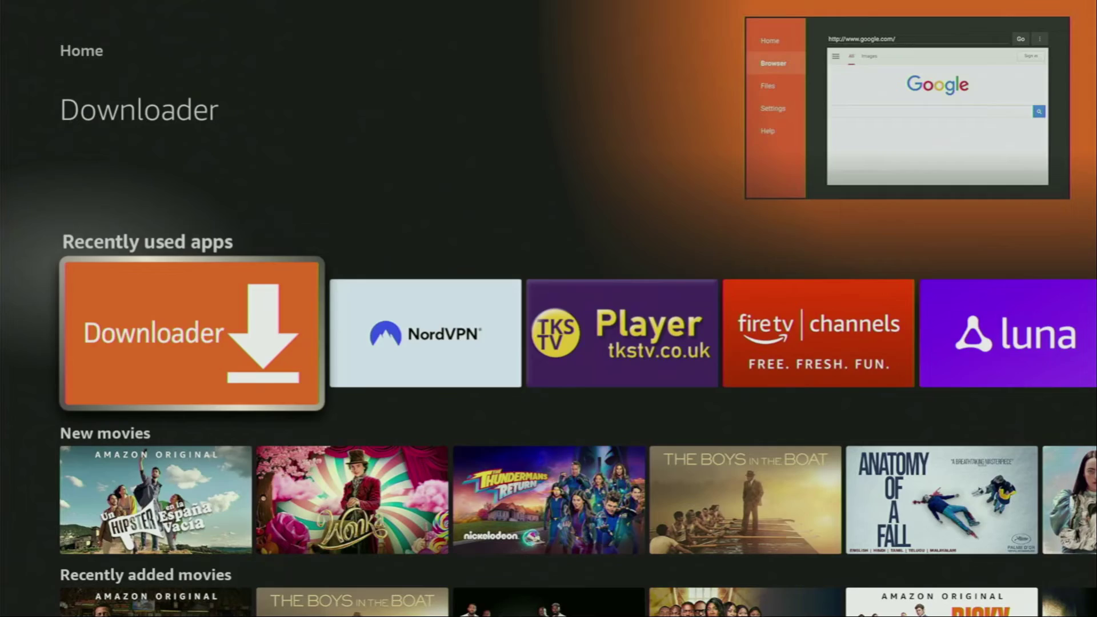
pyautogui.press('Return')
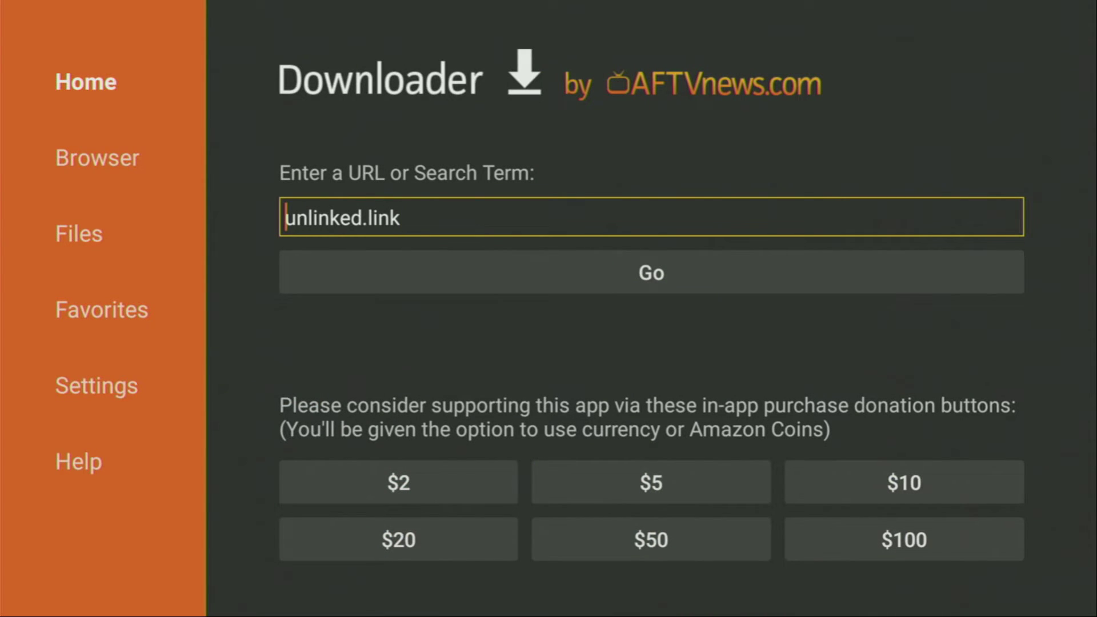
pyautogui.press('Return')
pyautogui.press('Down')
pyautogui.press('Down')
pyautogui.press('Down')
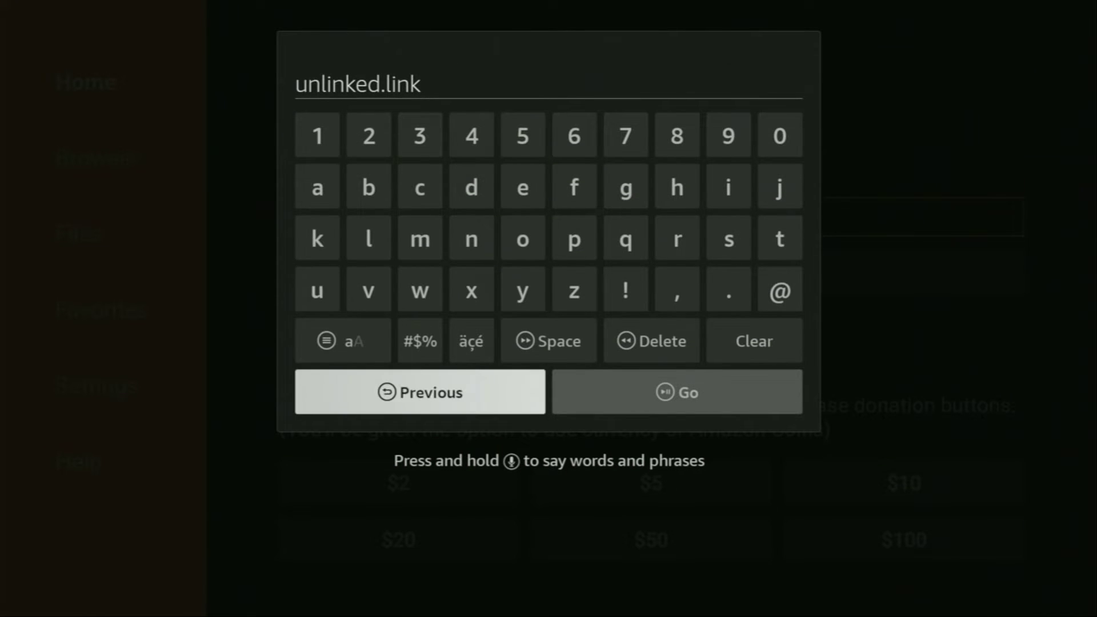
pyautogui.press('Right')
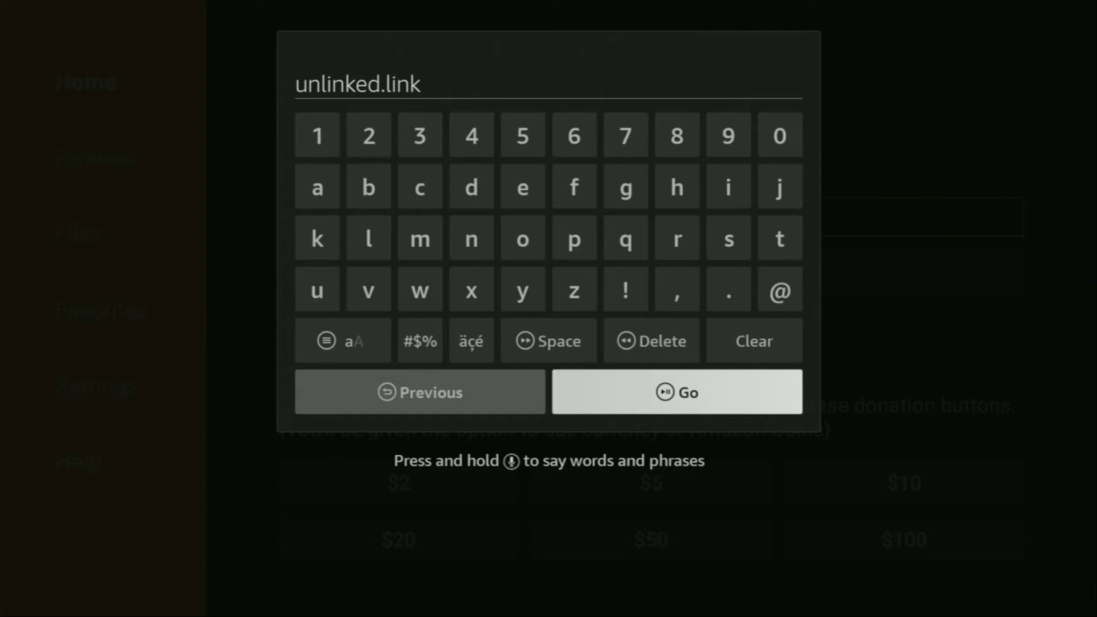
pyautogui.press('Return')
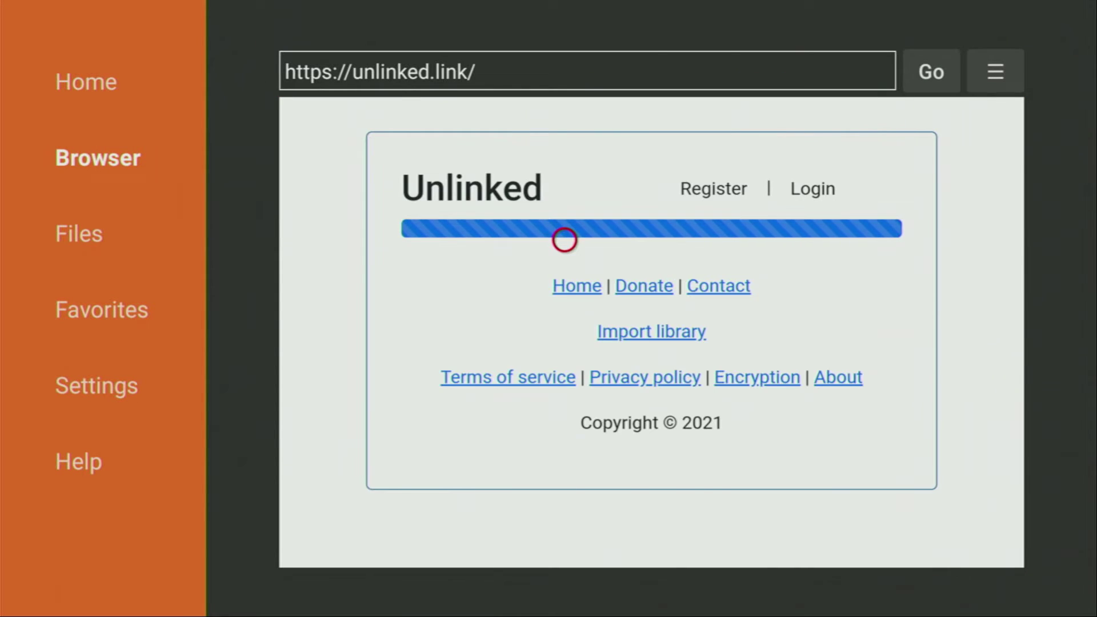
# Step: Download the Android APK from the Unlinked web page
pyautogui.press('Down')
pyautogui.press('Down')
pyautogui.press('Down')
pyautogui.press('Down')
pyautogui.press('Down')
pyautogui.press('Down')
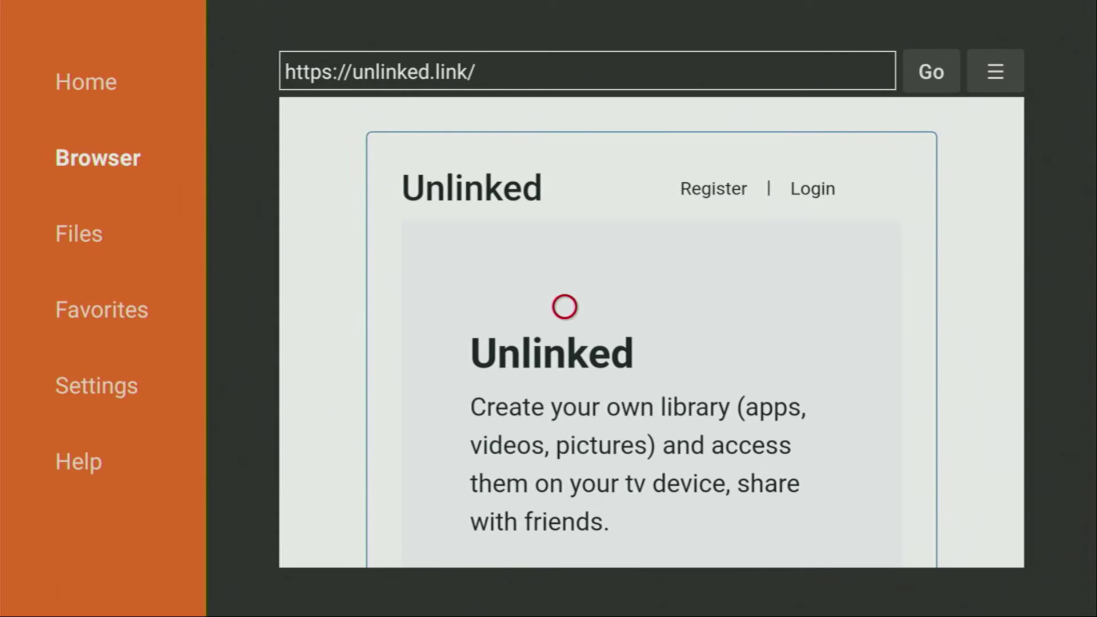
pyautogui.press('Up')
pyautogui.press('Up')
pyautogui.press('Up')
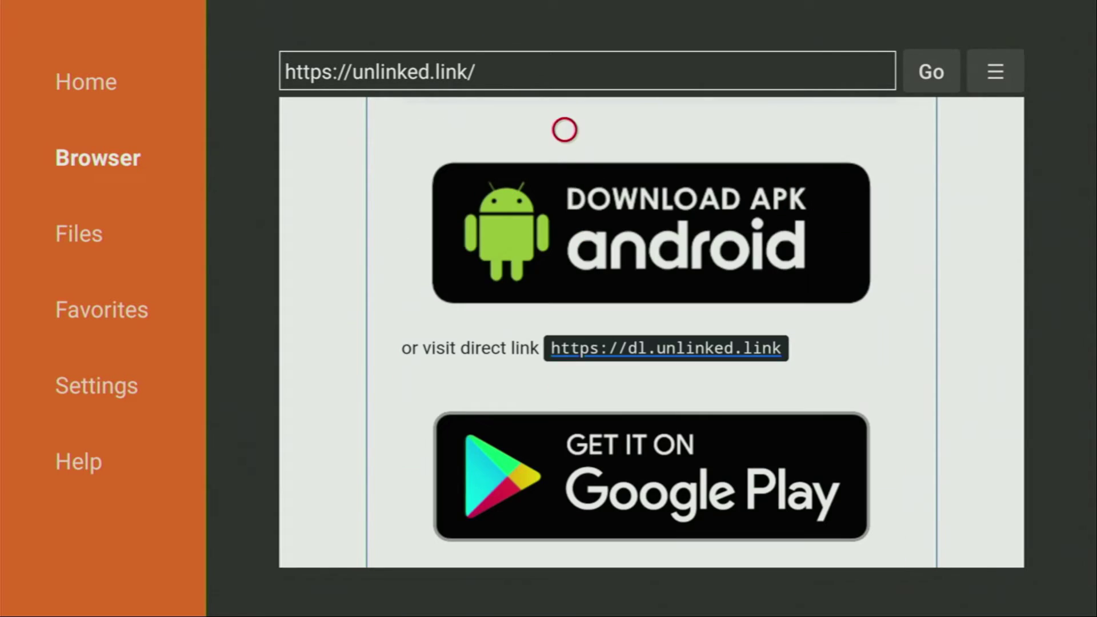
pyautogui.press('Down')
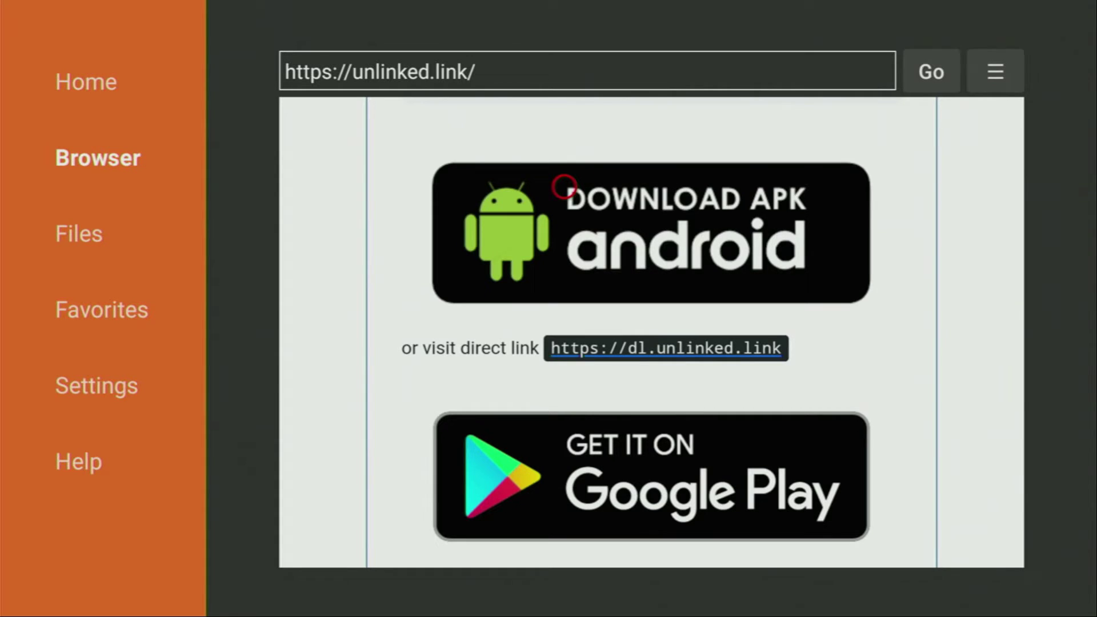
pyautogui.press('Left')
pyautogui.press('Left')
pyautogui.press('Left')
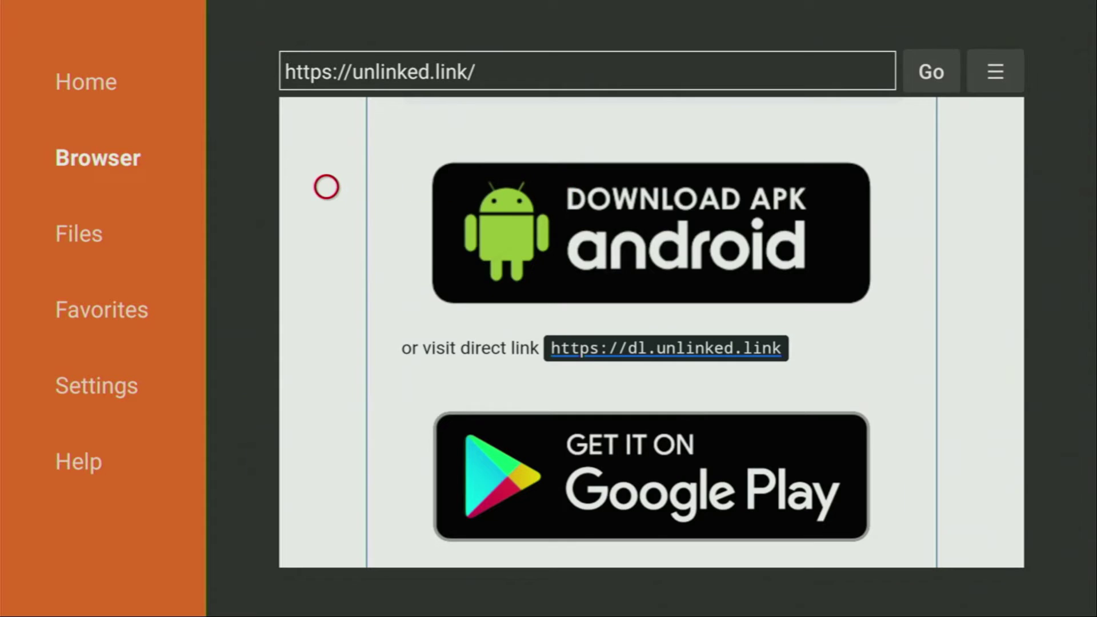
pyautogui.press('Right')
pyautogui.press('Right')
pyautogui.press('Right')
pyautogui.press('Right')
pyautogui.press('Right')
pyautogui.press('Right')
pyautogui.press('Right')
pyautogui.press('Right')
pyautogui.press('Right')
pyautogui.press('Right')
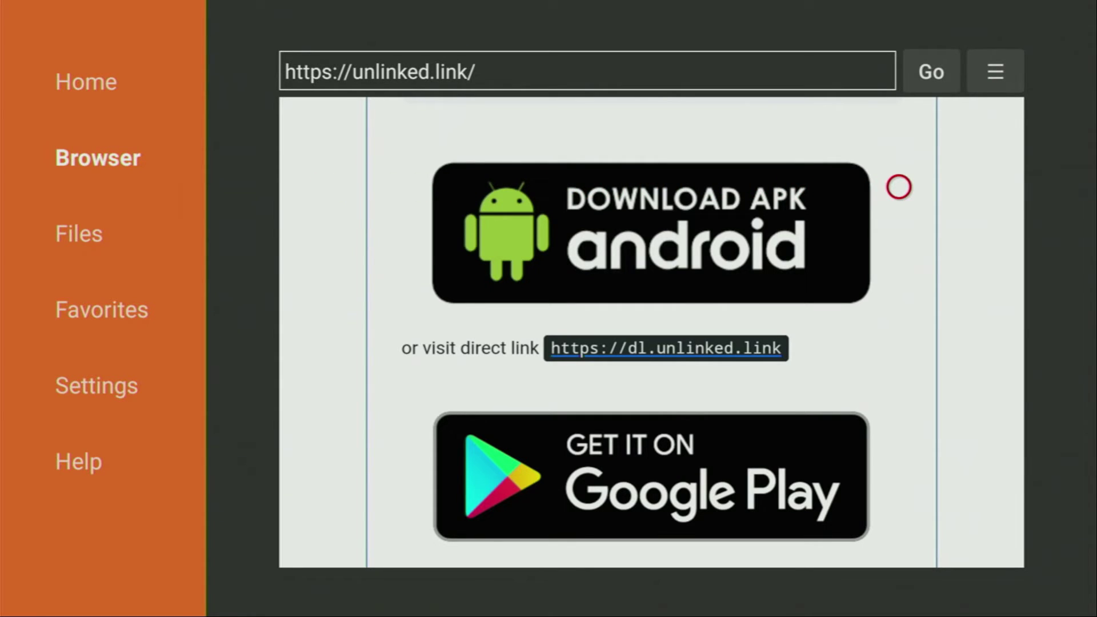
pyautogui.press('Left')
pyautogui.press('Left')
pyautogui.press('Left')
pyautogui.press('Left')
pyautogui.press('Left')
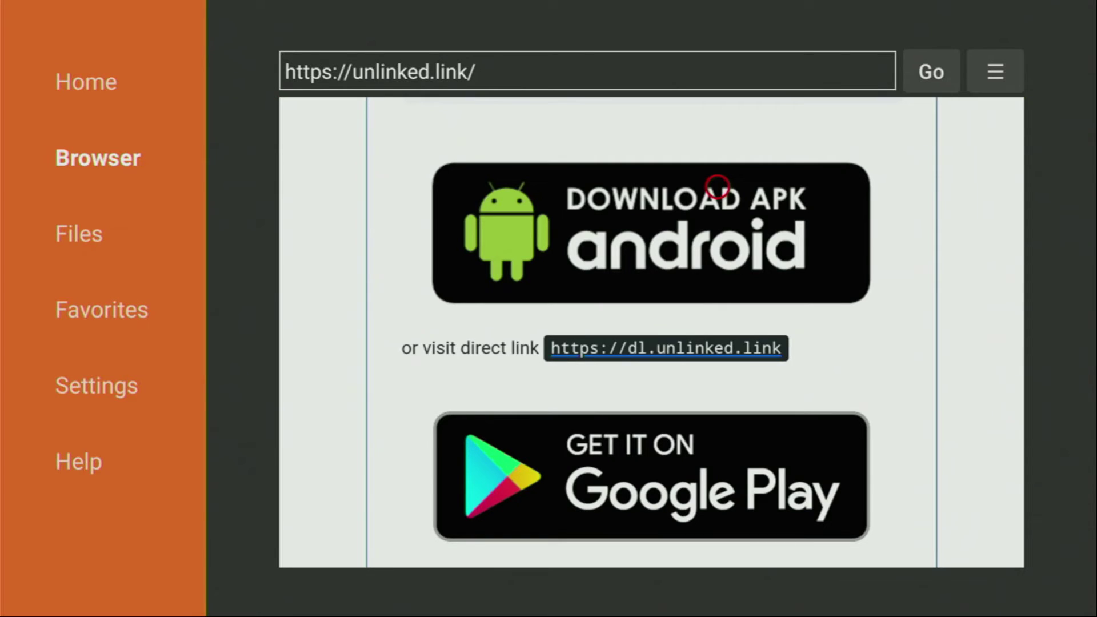
pyautogui.click(717, 187)
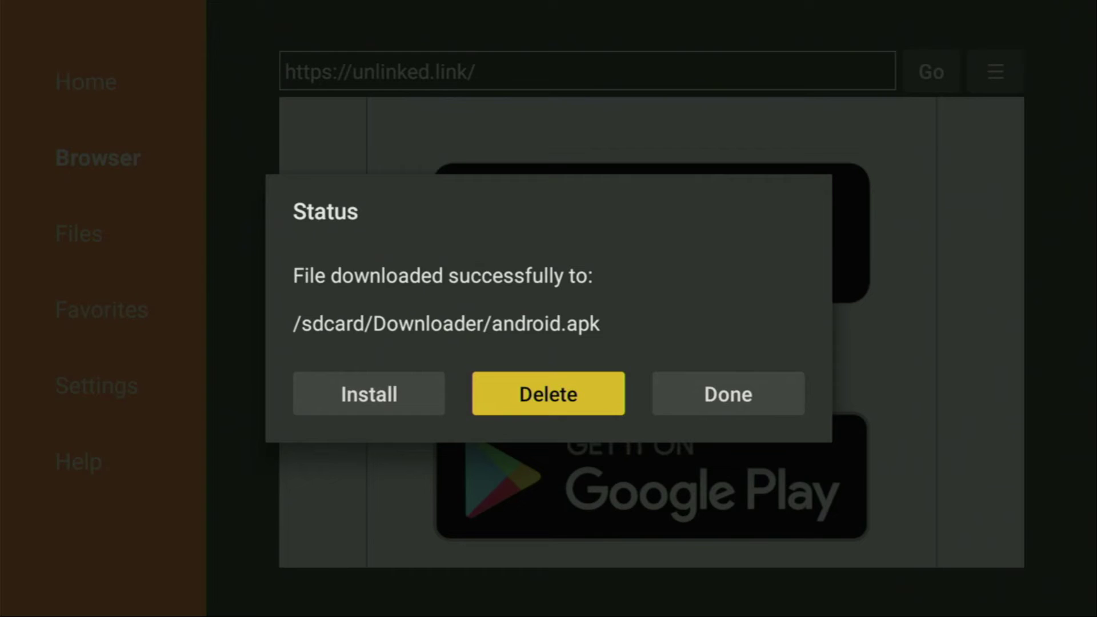
# Step: Delete the downloaded file android.apk from the Downloader folder and confirm the deletion
pyautogui.press('Return')
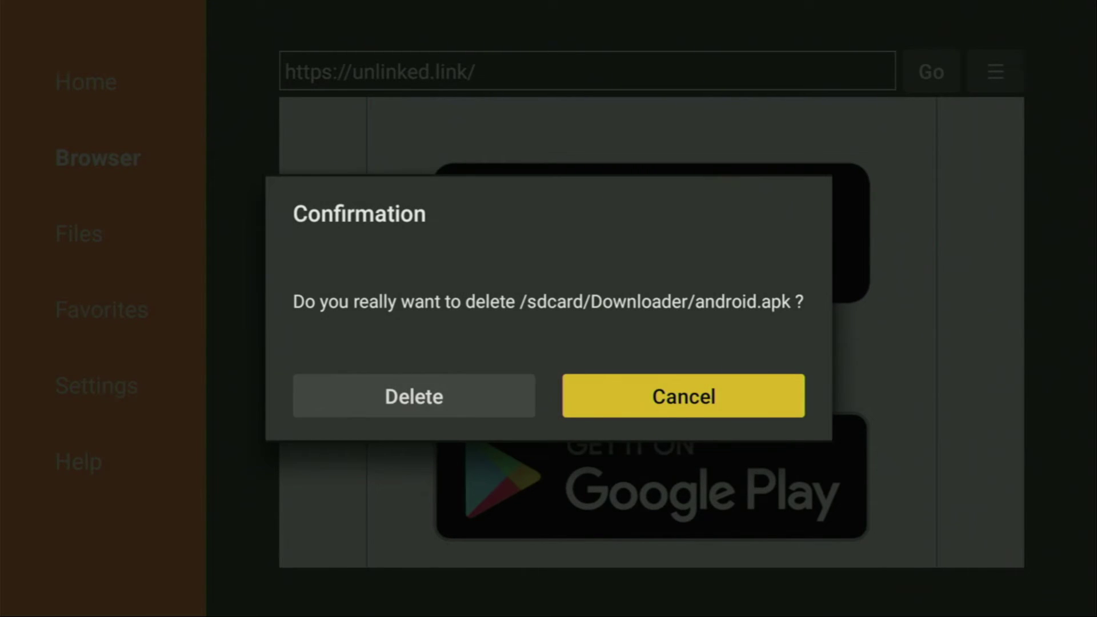
pyautogui.press('Left')
pyautogui.press('Return')
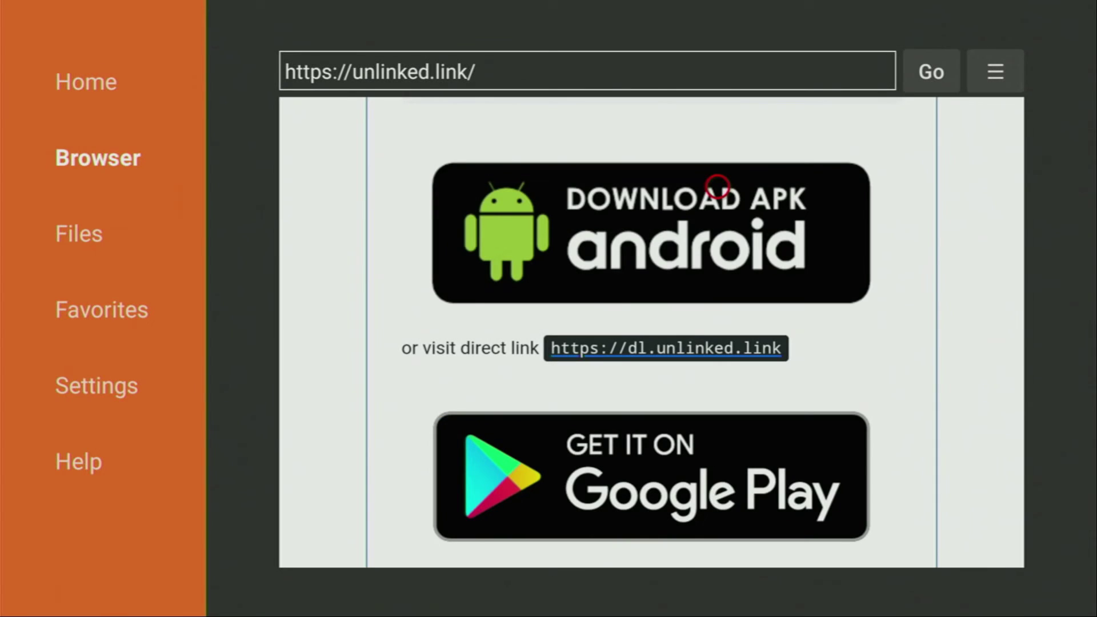
# Step: Return to the Fire TV home screen and show all apps and channels
pyautogui.press('Home')
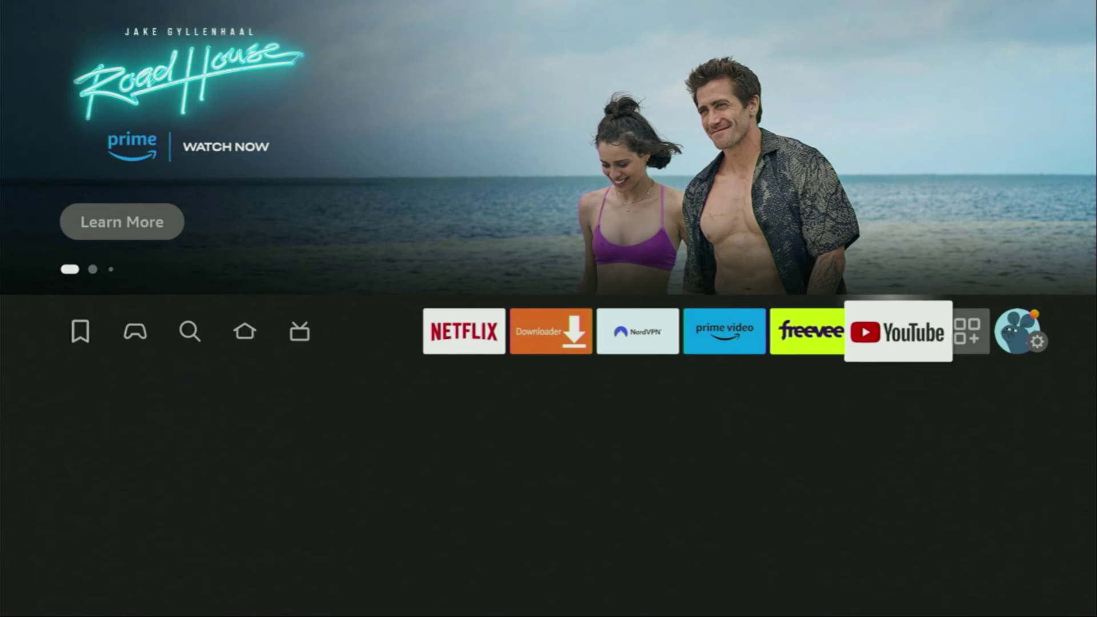
pyautogui.press('Right')
pyautogui.press('Return')
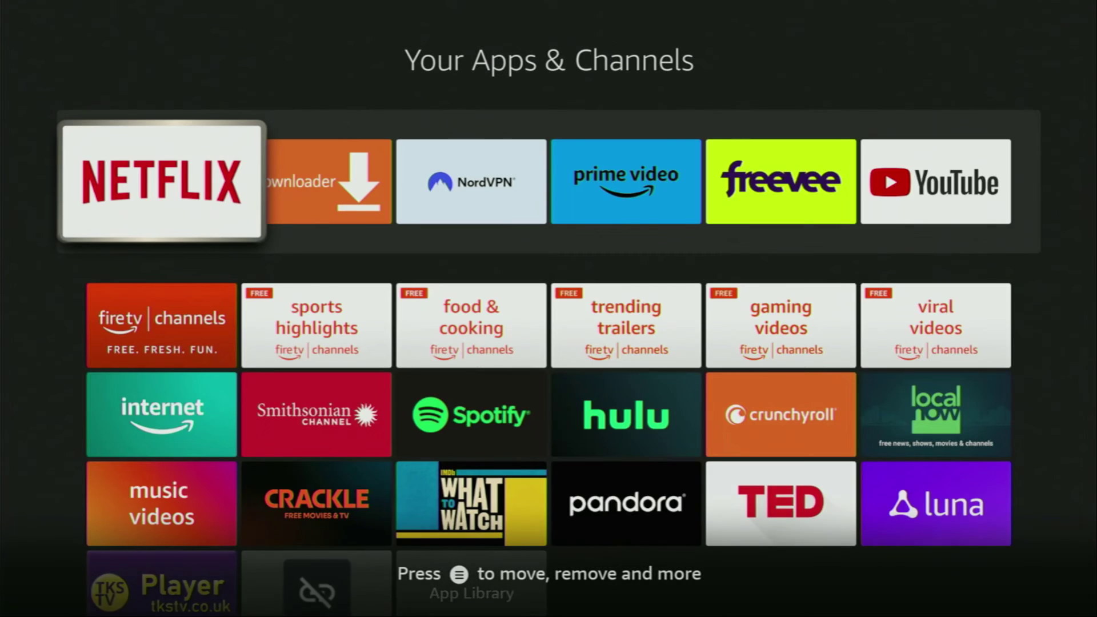
# Step: Move the Unlinked app, the tile with the crossed-out link, to the front of Your Apps & Channels
pyautogui.press('Down')
pyautogui.press('Down')
pyautogui.press('Down')
pyautogui.press('Down')
pyautogui.press('Right')
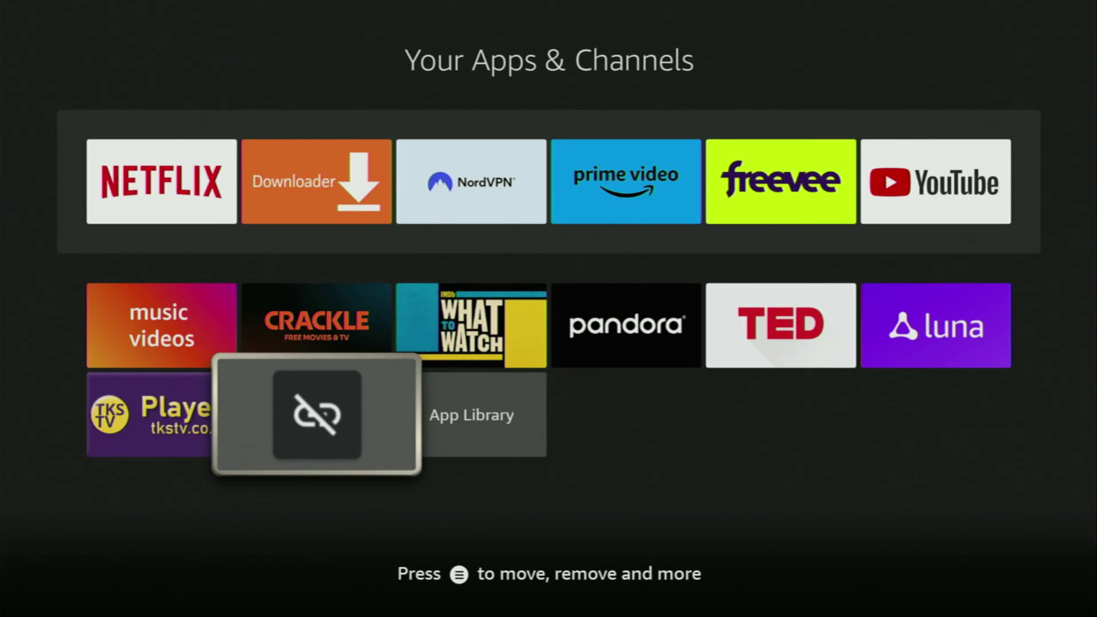
pyautogui.press('Menu')
pyautogui.press('Down')
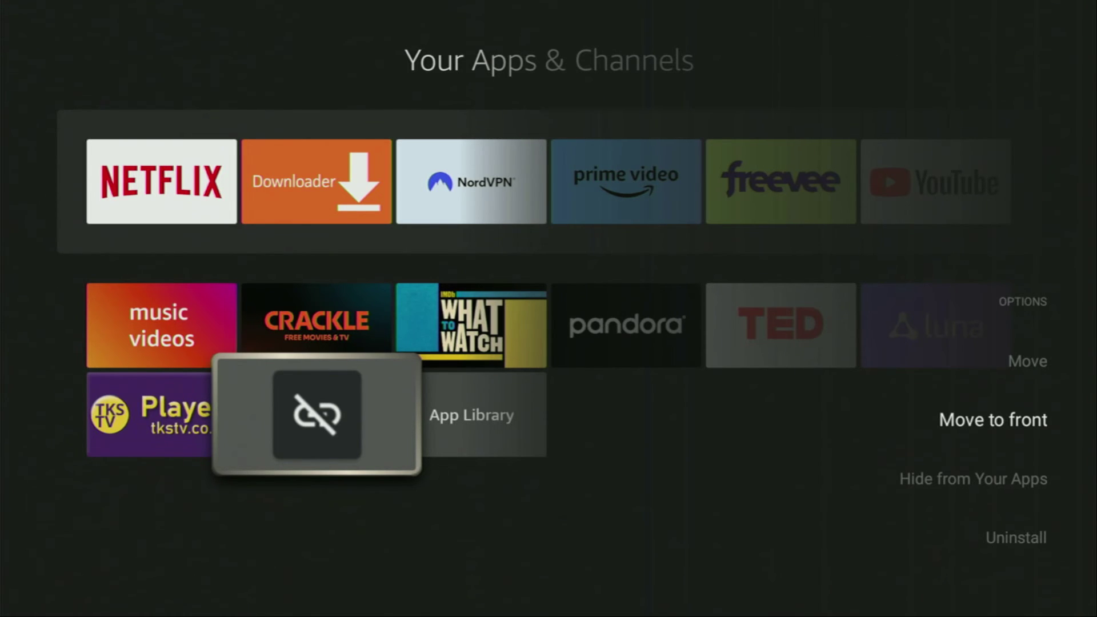
pyautogui.press('Return')
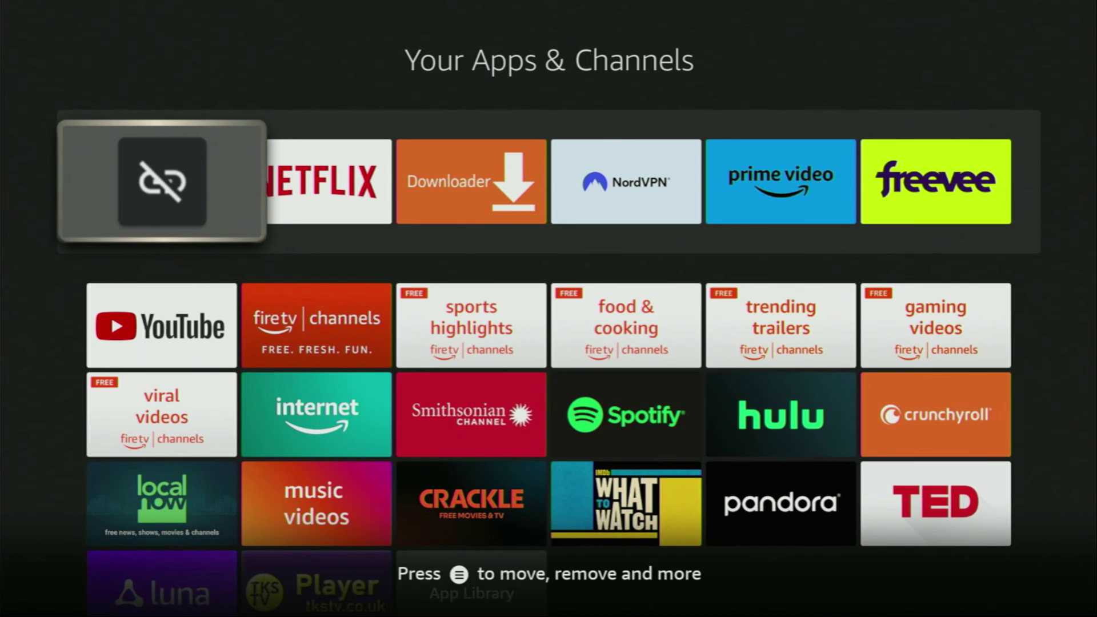
# Step: Highlight the NordVPN app in the front row of Your Apps & Channels
pyautogui.press('Right')
pyautogui.press('Right')
pyautogui.press('Right')
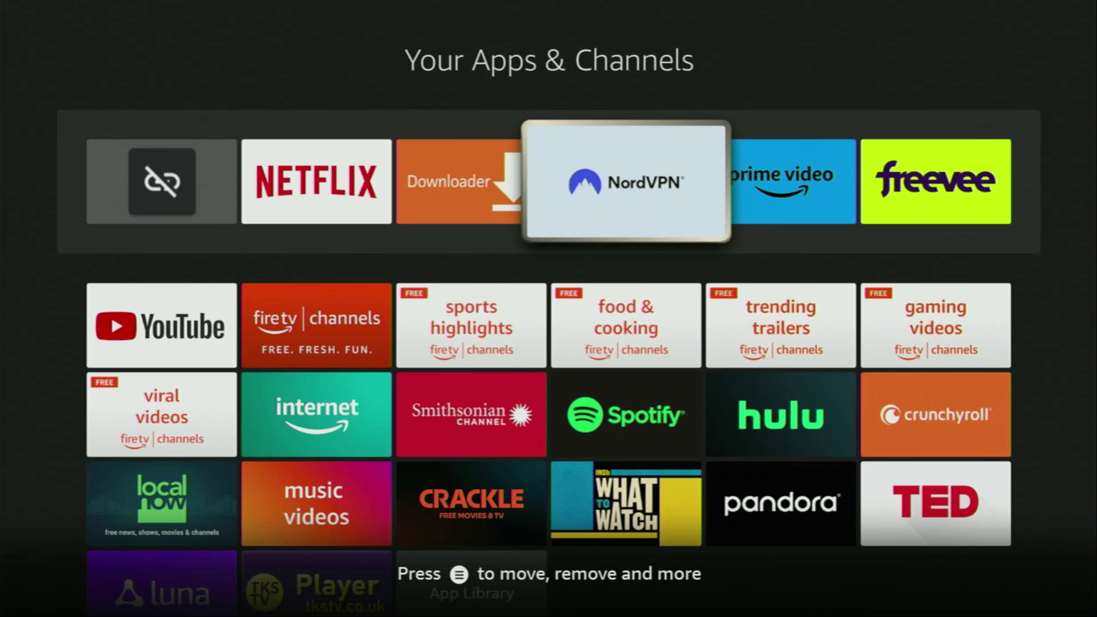
# Step: Switch to YouTube in the web browser and expand the description of the video about the best Unlinked codes
pyautogui.press('Escape')
pyautogui.scroll(-7, 409, 514)
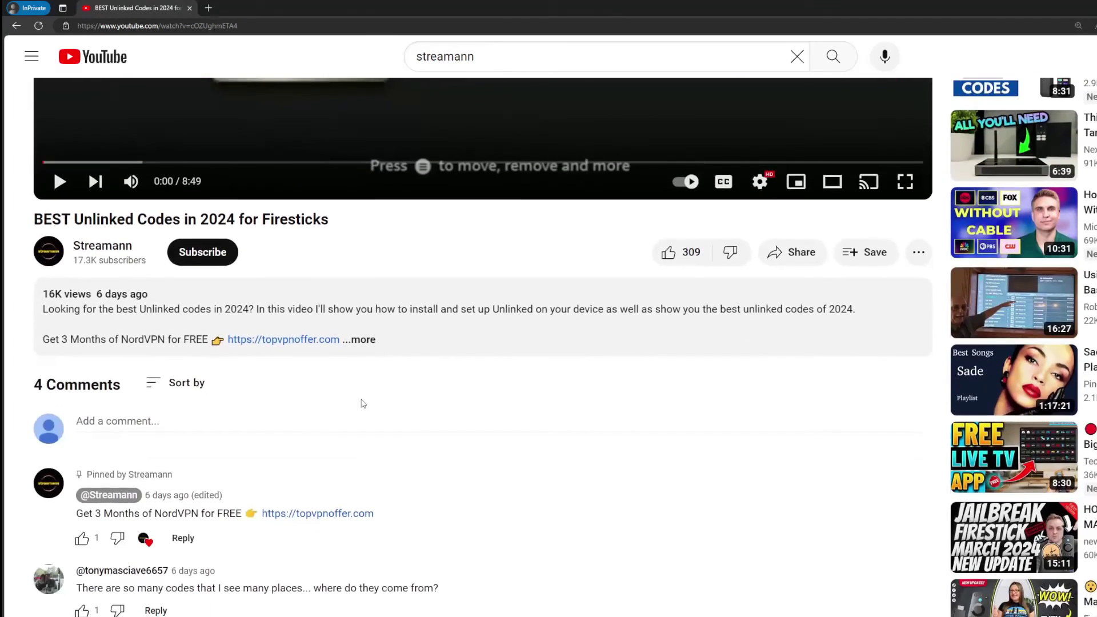
pyautogui.click(414, 370)
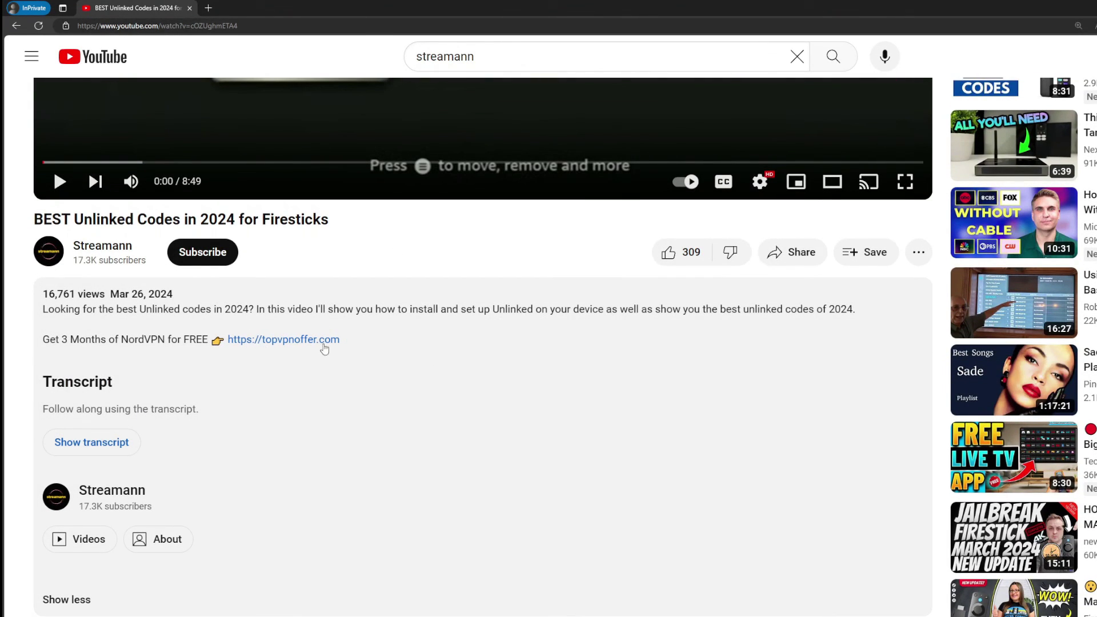